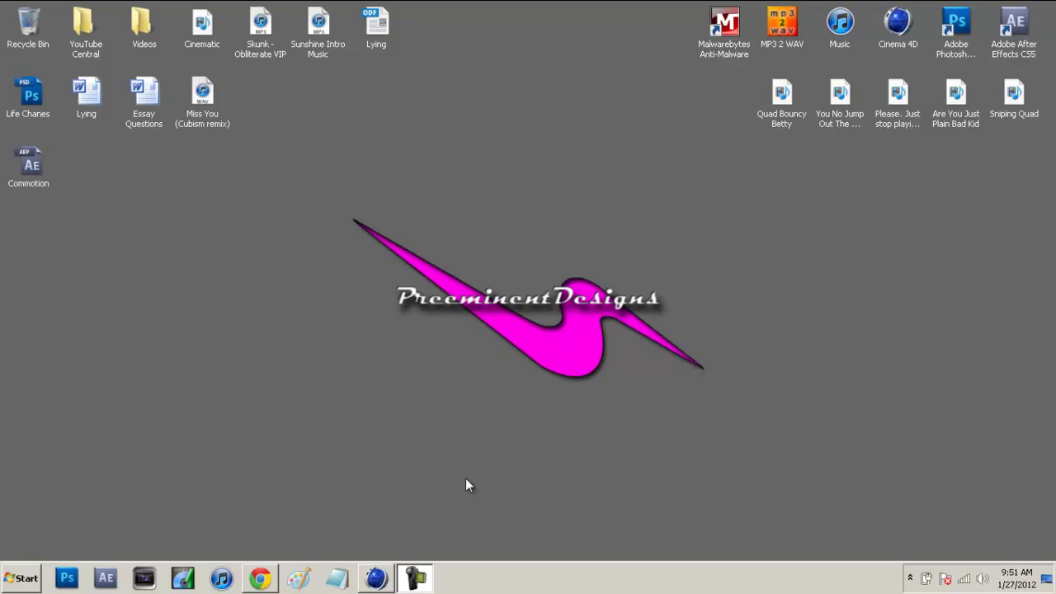
Step: Restore the Chrome window showing the paused 'FilmFanPete Intro' YouTube video
click(261, 578)
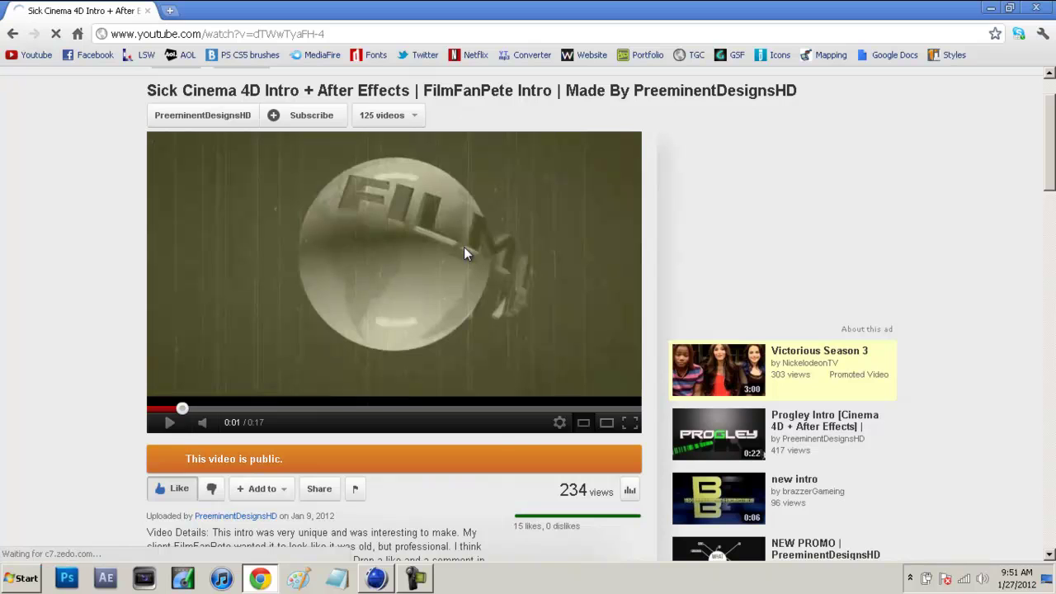
Step: Play the intro video to about 0:10, pause it, and close Chrome
click(280, 256)
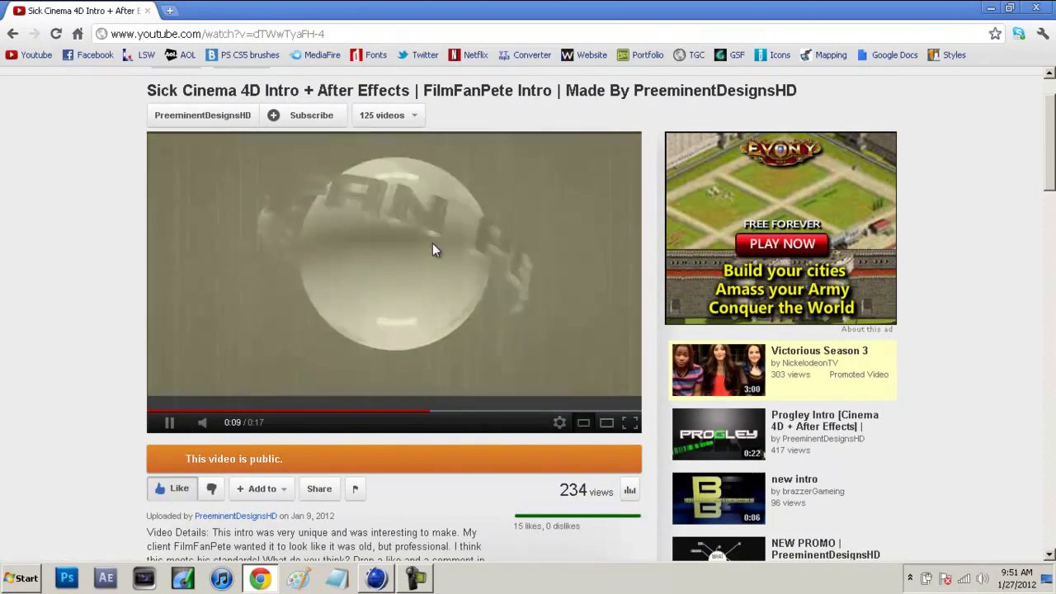
click(433, 243)
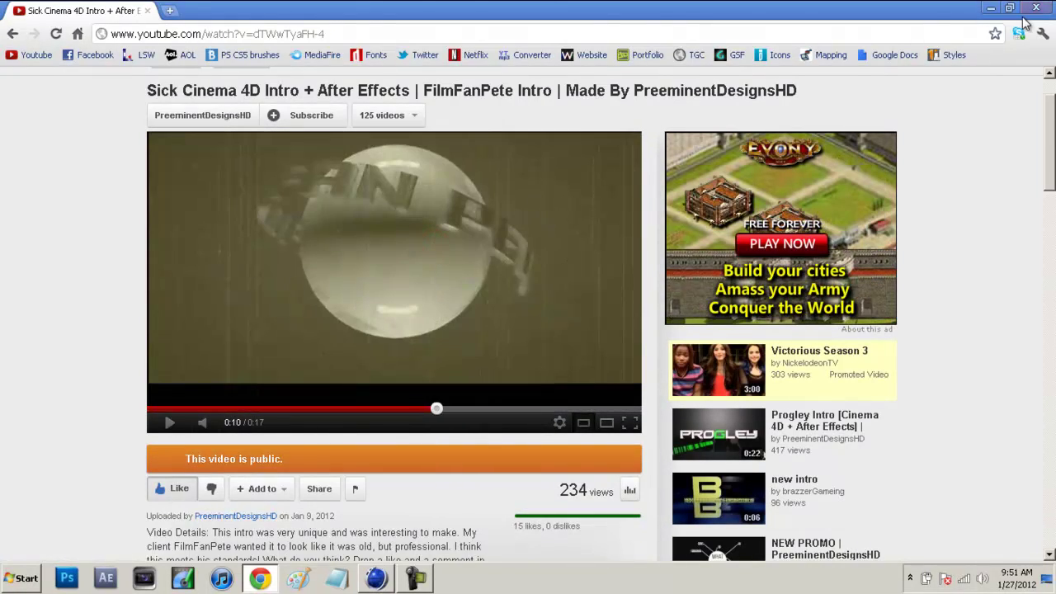
click(1035, 8)
click(523, 223)
Step: Restore Cinema 4D, view and close the Content Browser presets, then select the sphere, text and spline
click(375, 577)
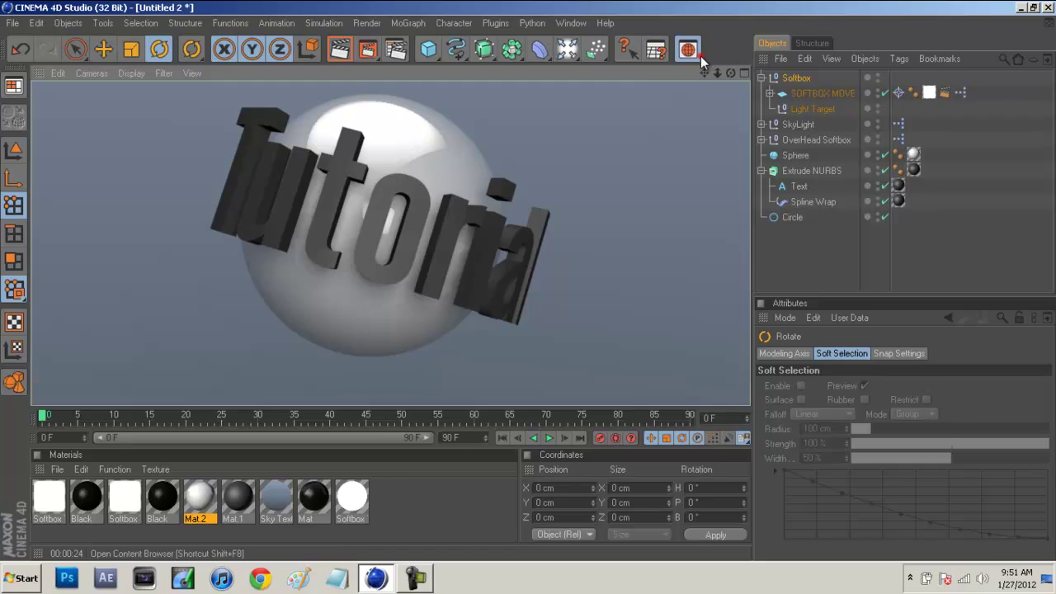
key(shift+F8)
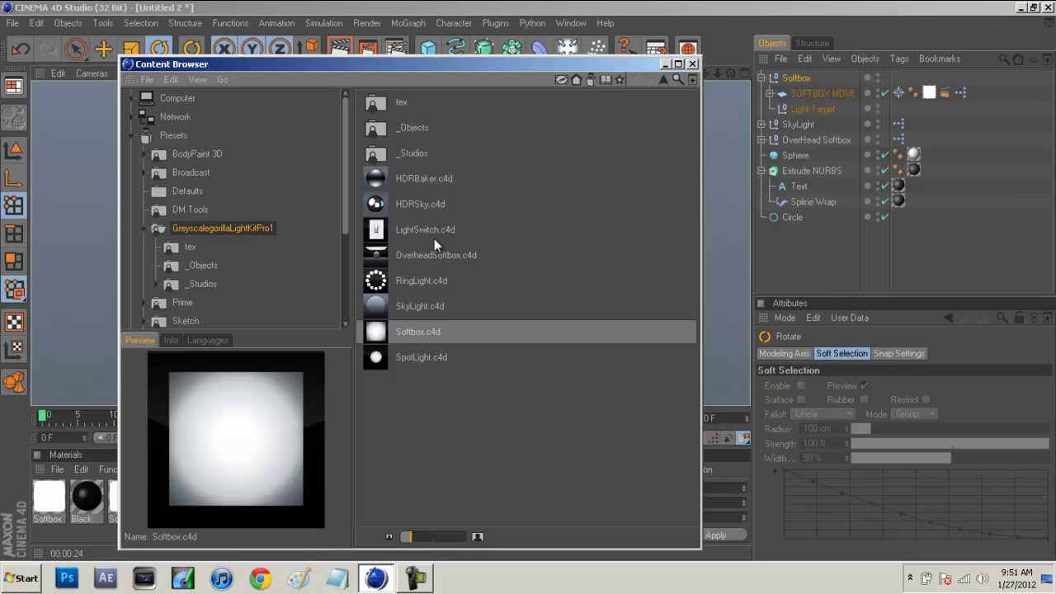
click(692, 65)
drag(811, 243, 797, 153)
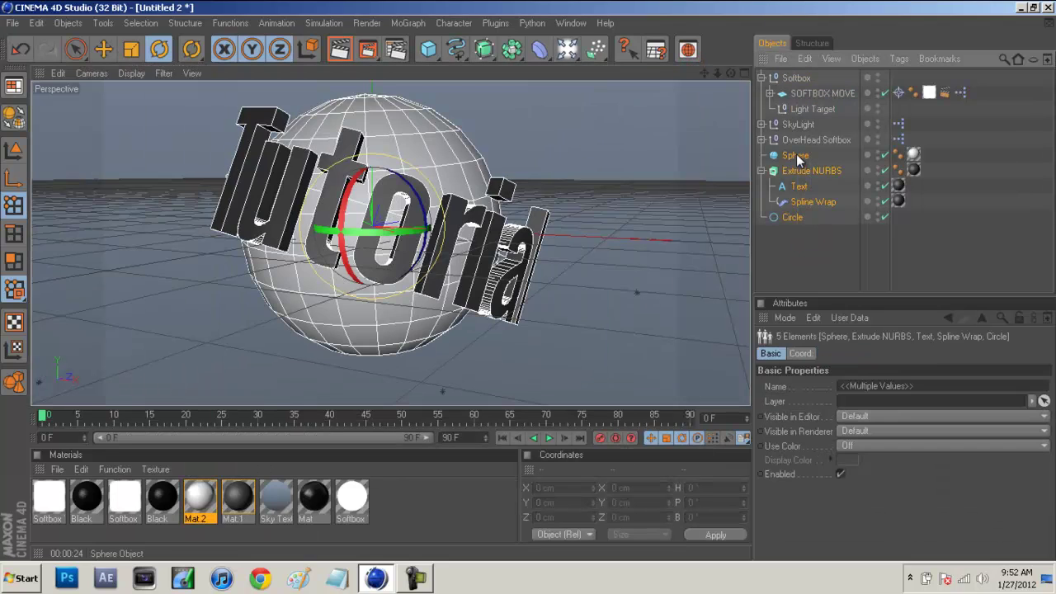
Step: Delete the old sphere, text and spline, keeping the Softbox lights, and add a Text spline
key(Delete)
click(762, 78)
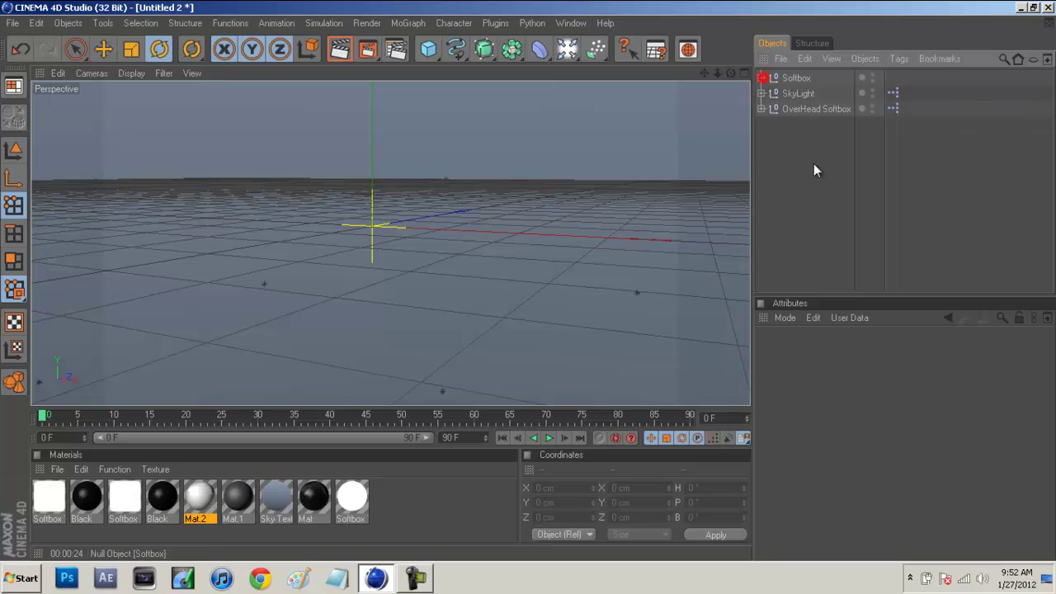
click(849, 232)
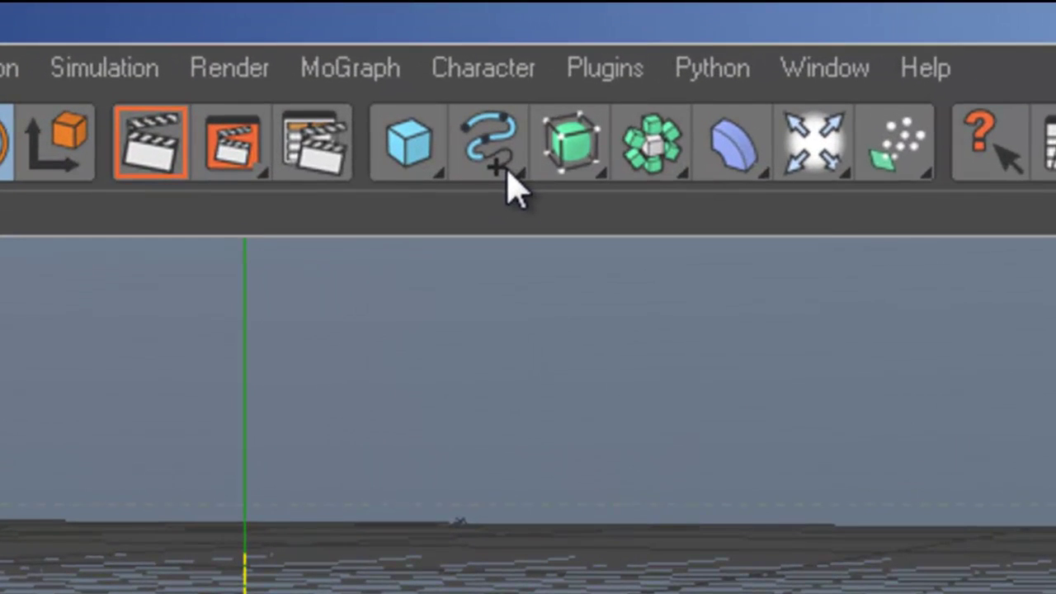
click(463, 60)
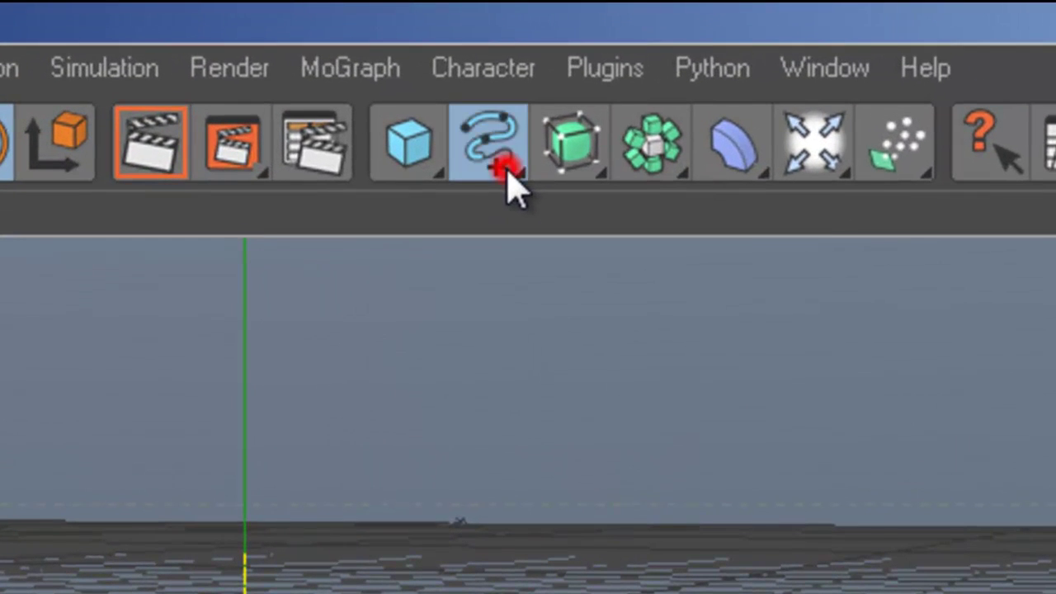
click(448, 205)
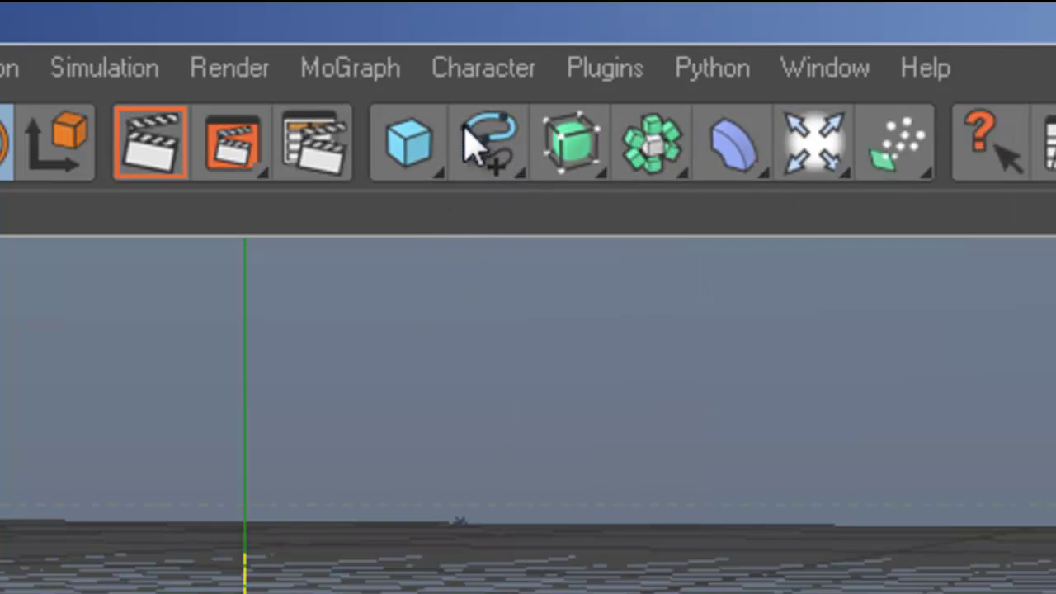
click(494, 152)
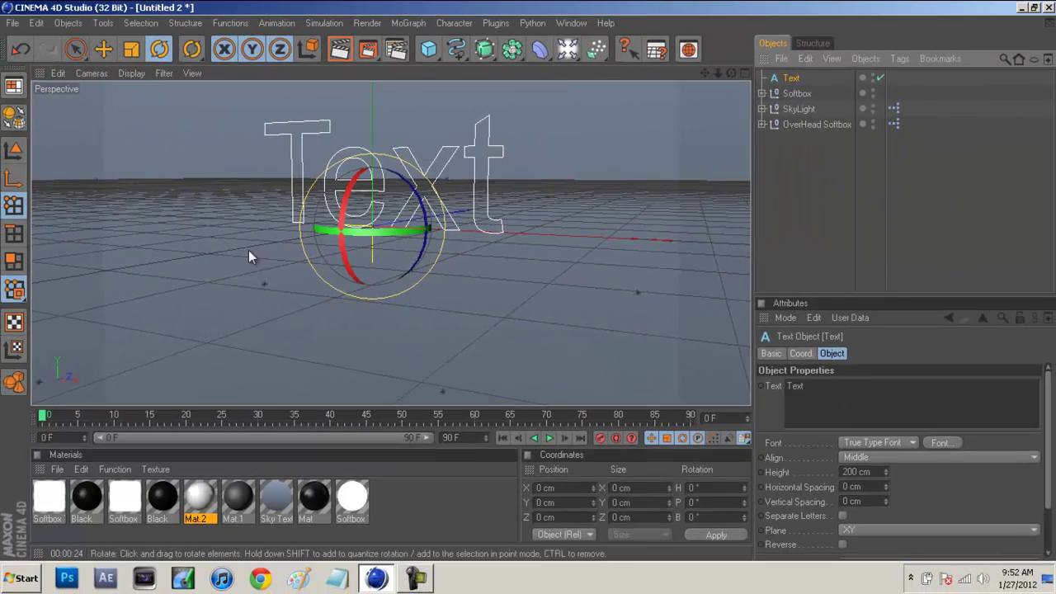
click(791, 227)
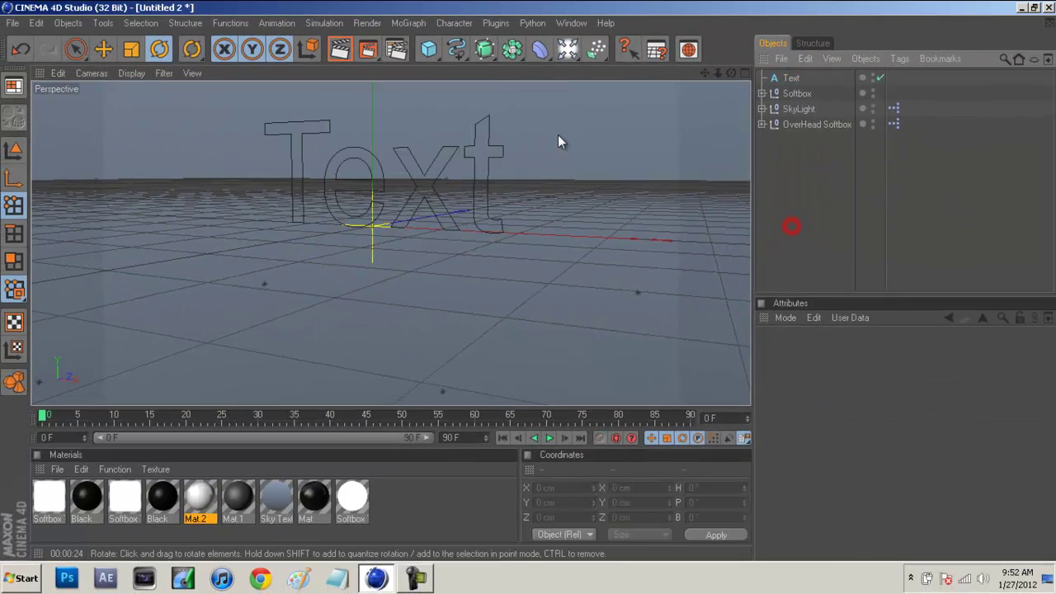
Step: Render a quick preview and recentre the view on the new text
click(338, 51)
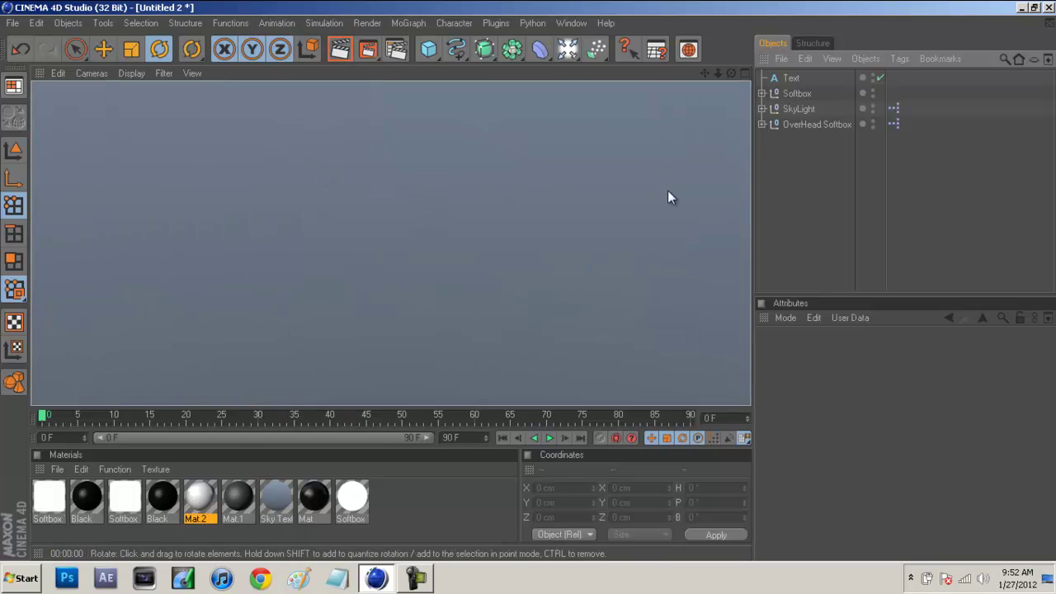
click(819, 194)
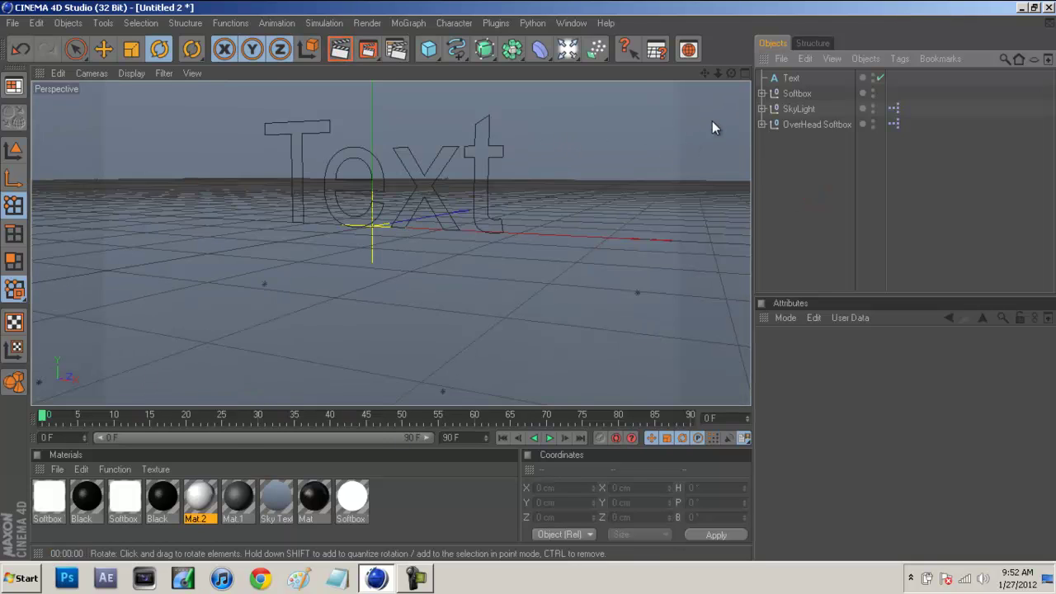
drag(703, 73, 528, 281)
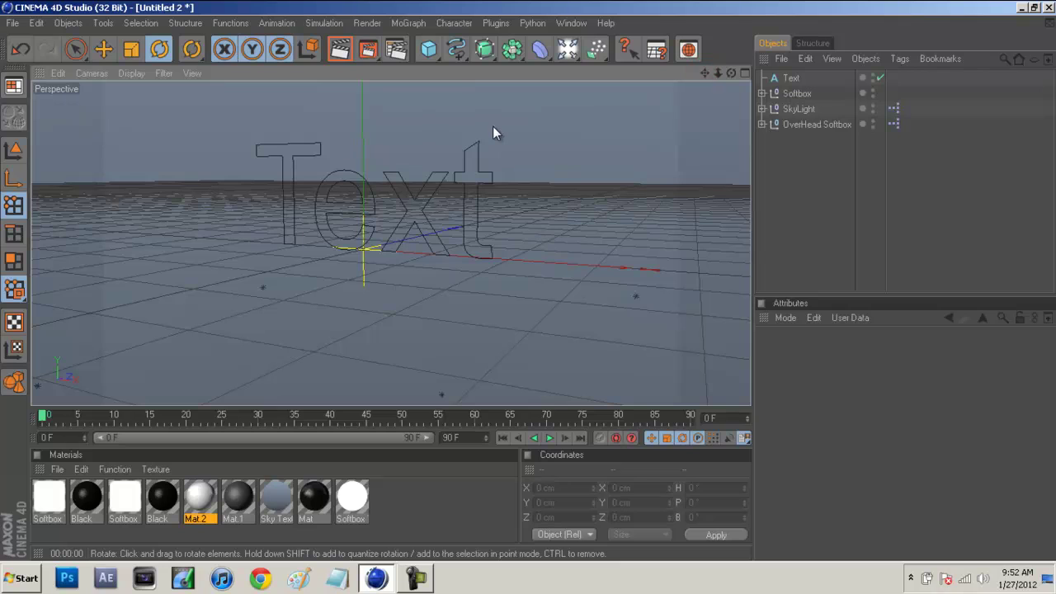
click(903, 201)
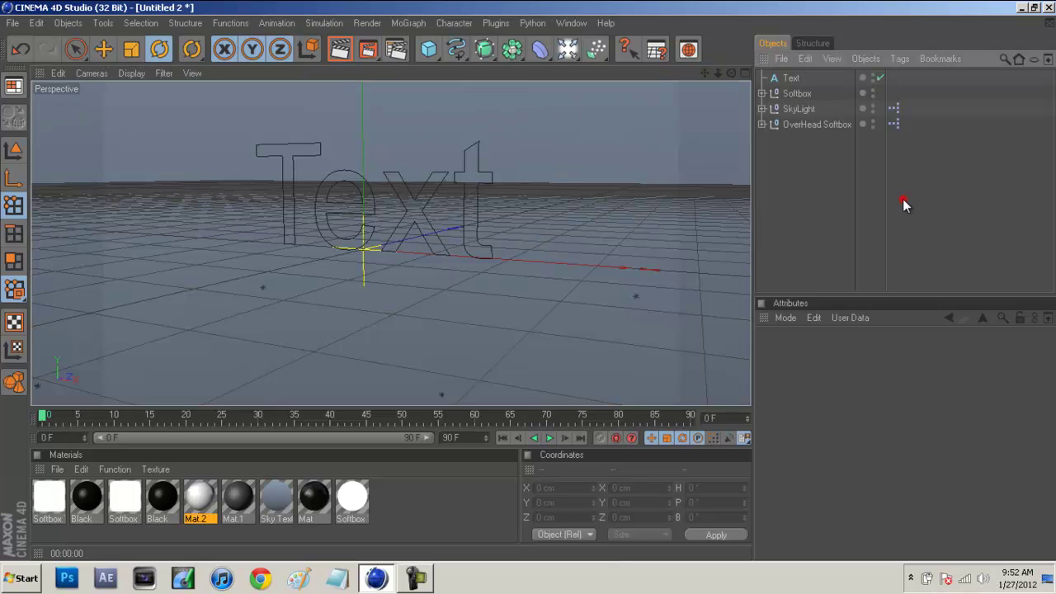
Step: Change the Text spline's text to 'Tutorial'
click(792, 79)
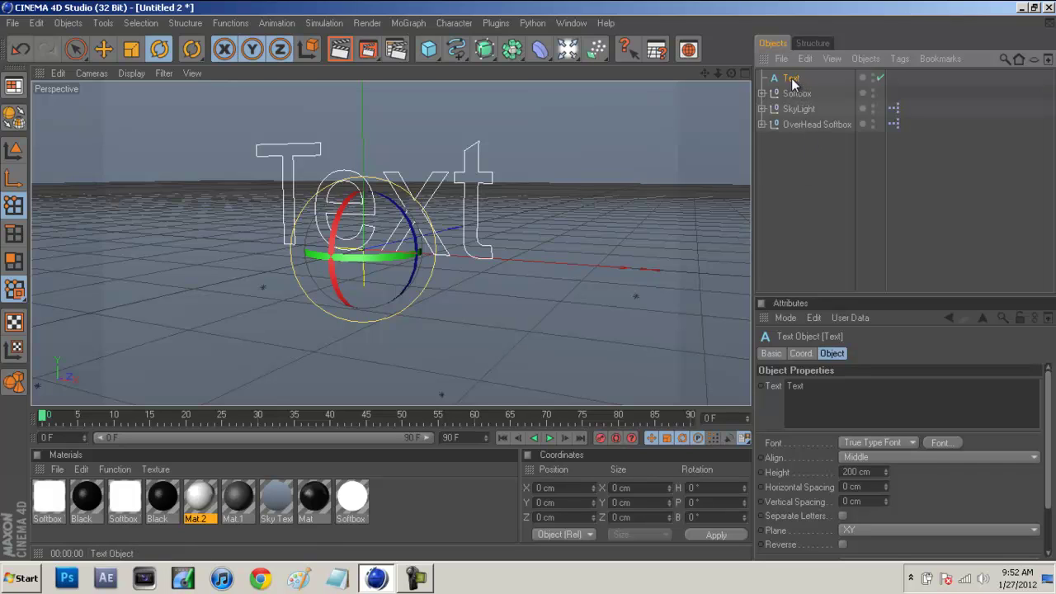
double_click(795, 386)
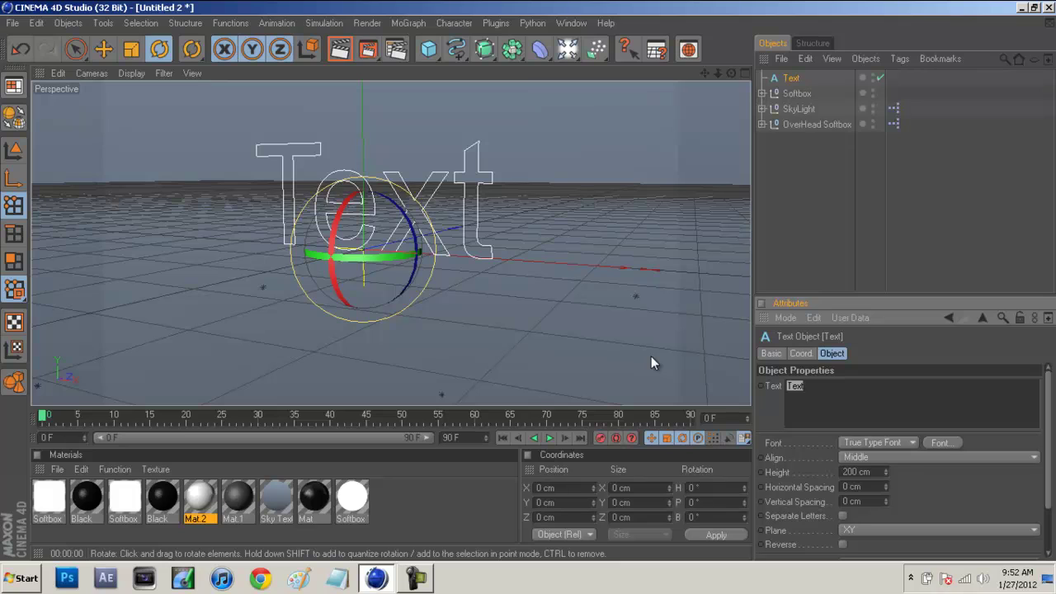
text(Tutorial)
click(969, 195)
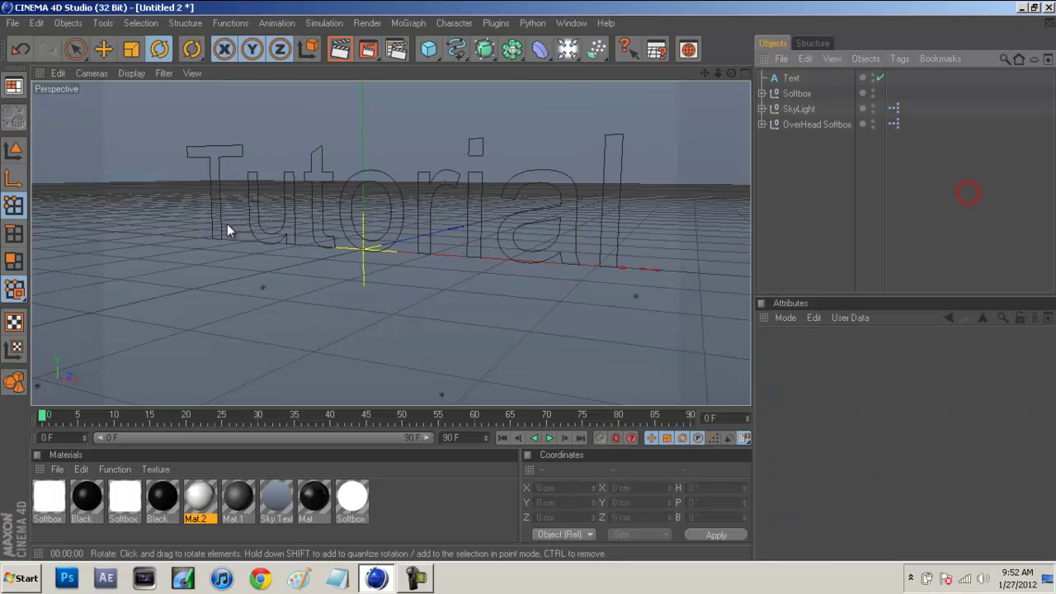
Step: Switch the text's font to AlternateGothic2 BT
click(791, 79)
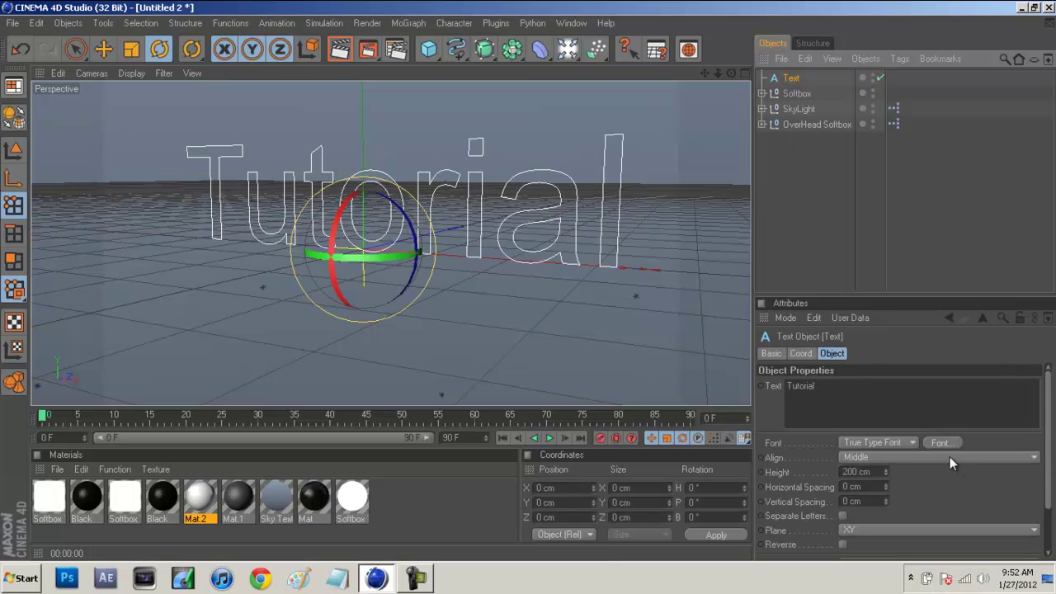
click(944, 444)
scroll(60, 195, down, 3)
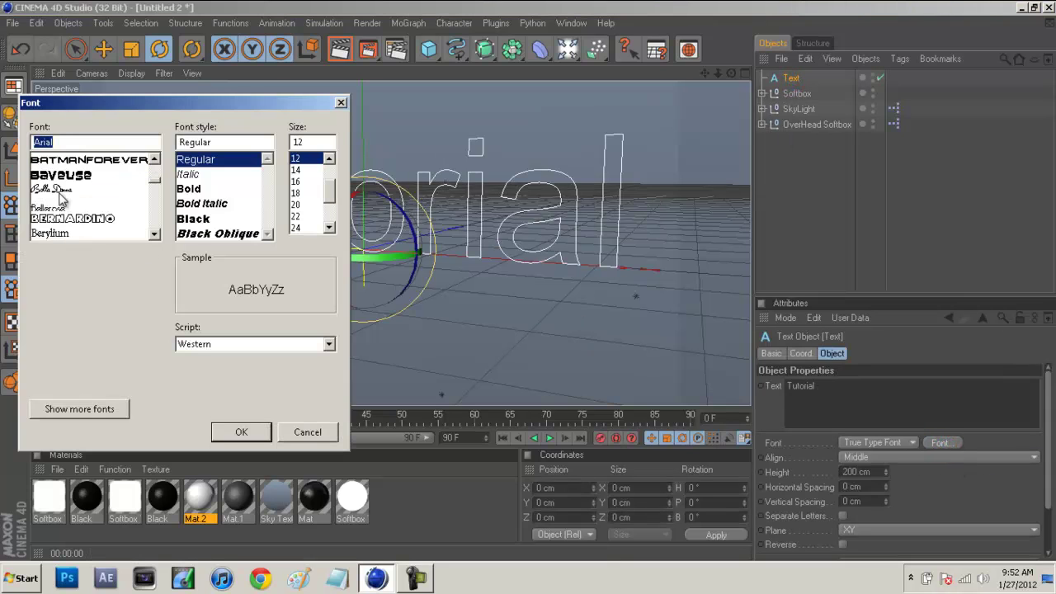
scroll(59, 195, up, 10)
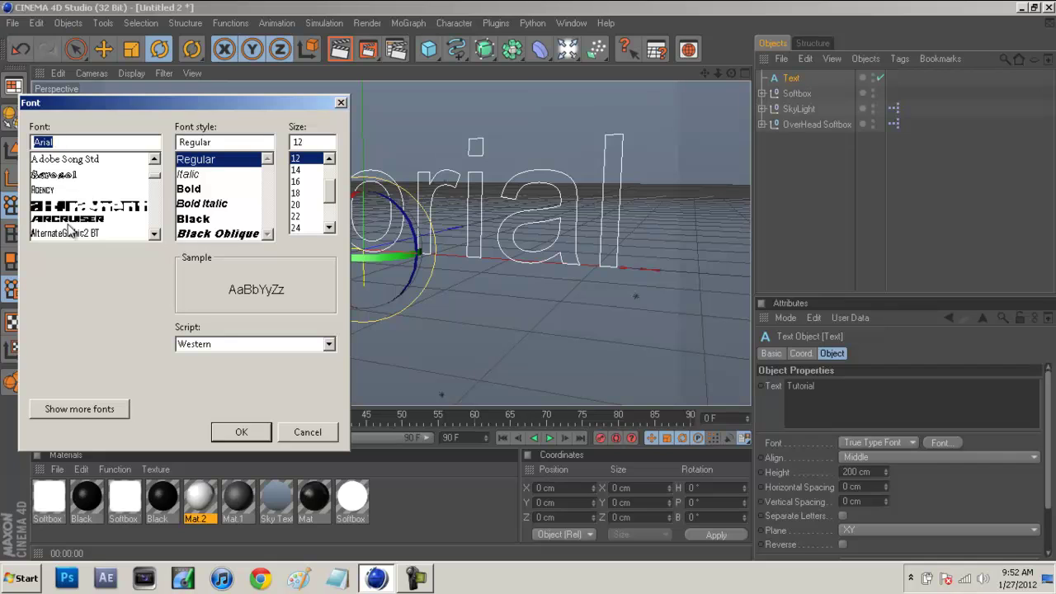
click(68, 233)
click(242, 432)
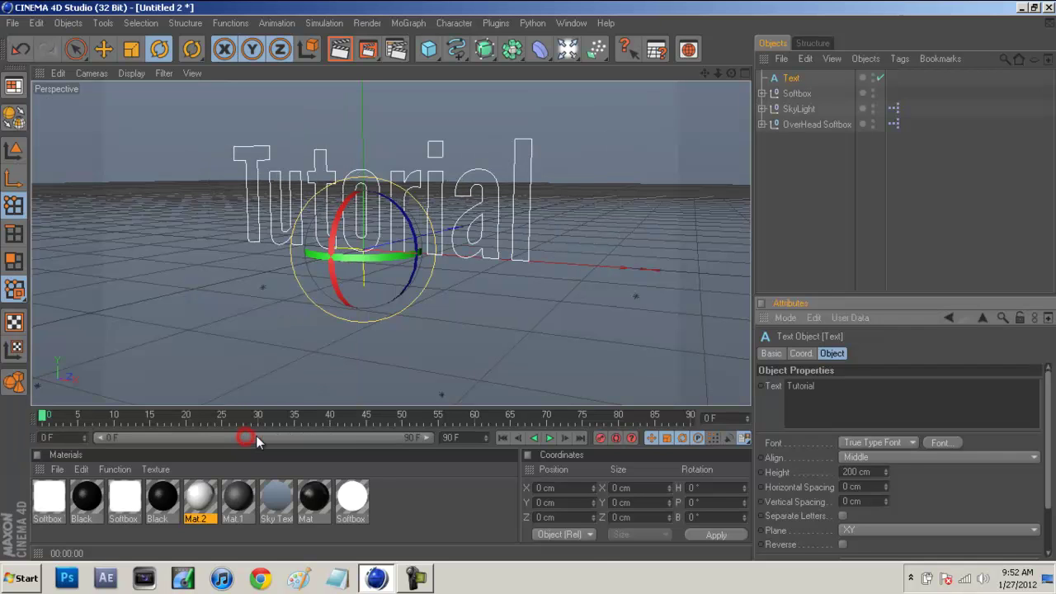
click(789, 227)
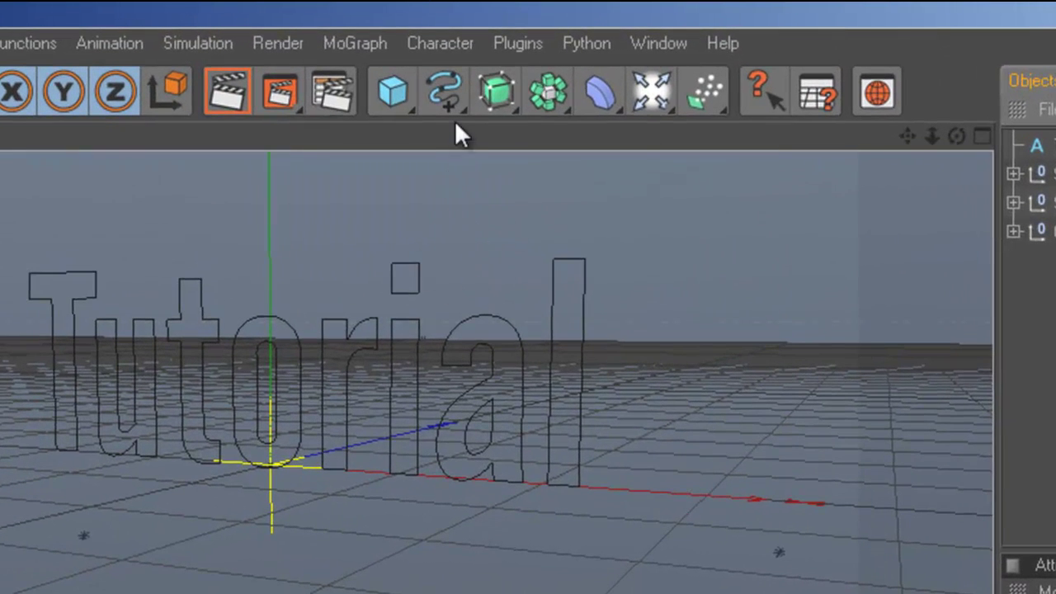
Step: Add a Circle spline and set its pitch rotation to 90°
click(445, 96)
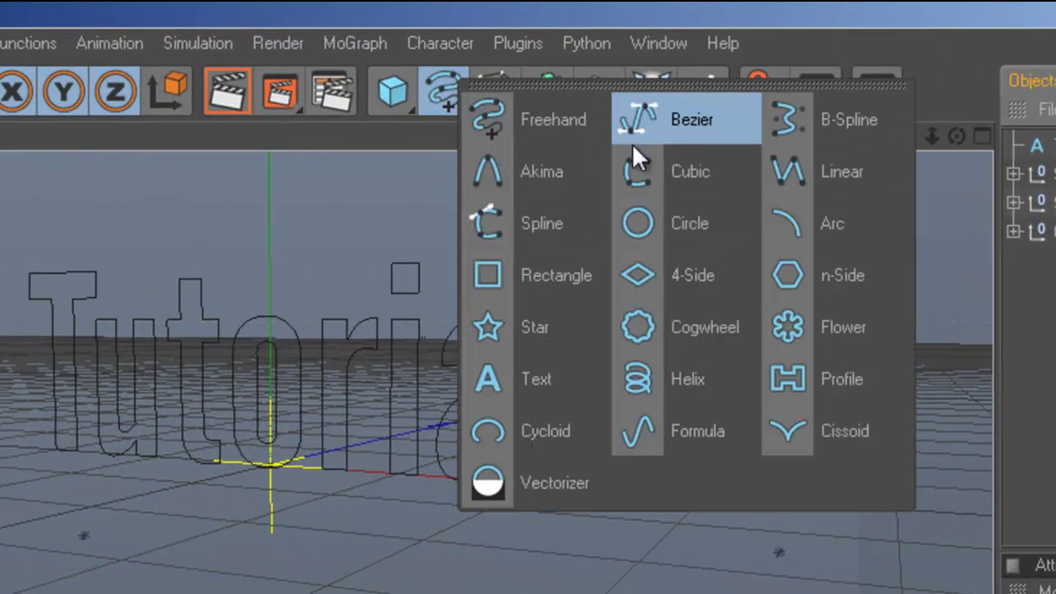
click(704, 201)
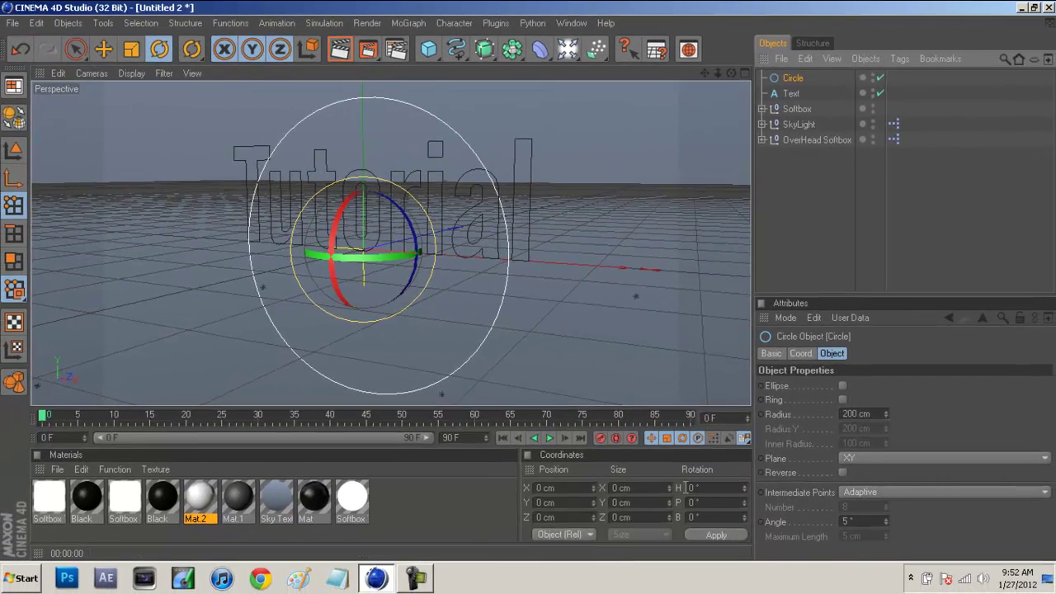
double_click(693, 503)
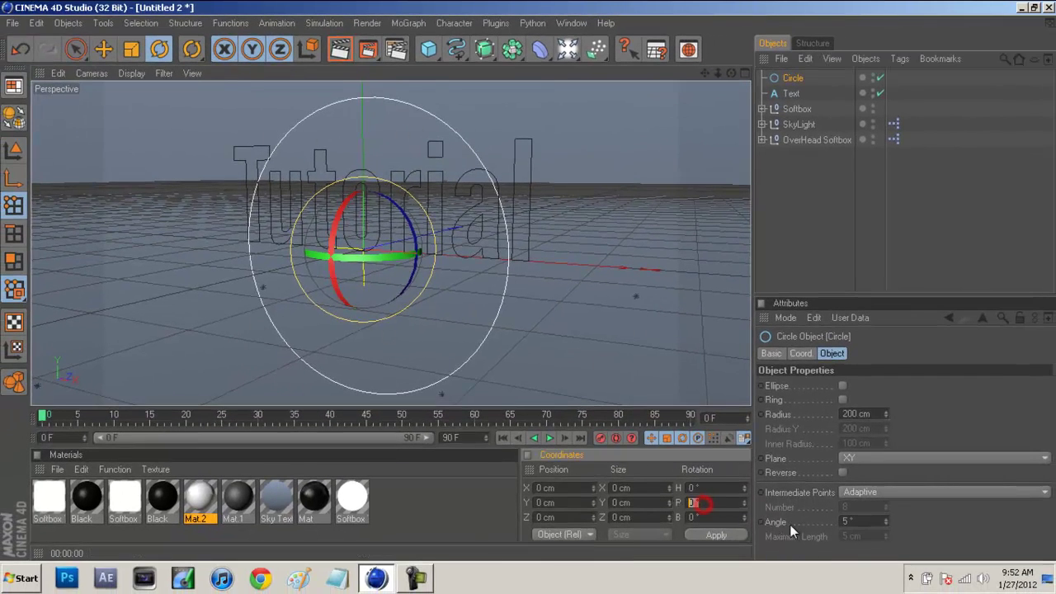
double_click(722, 505)
text(90)
click(707, 535)
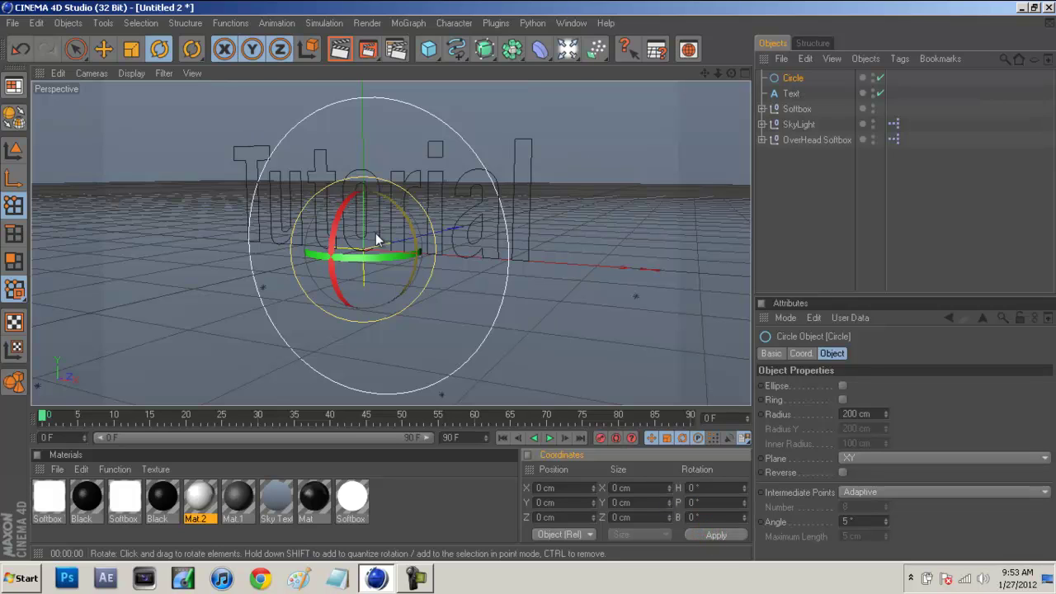
Step: Set the circle's heading to -90° and adjust it until it lies flat
click(992, 262)
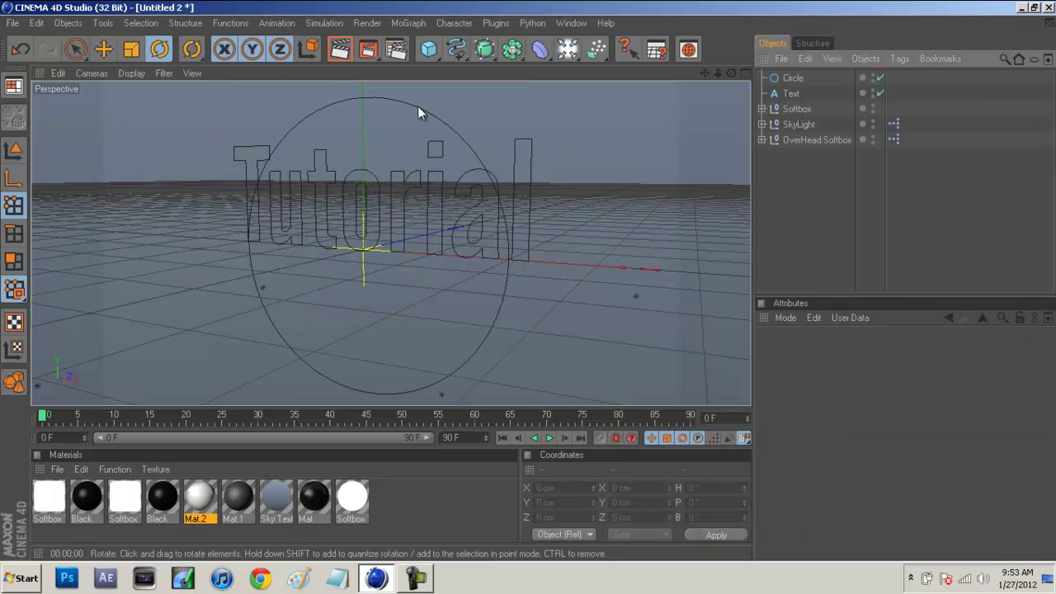
click(794, 78)
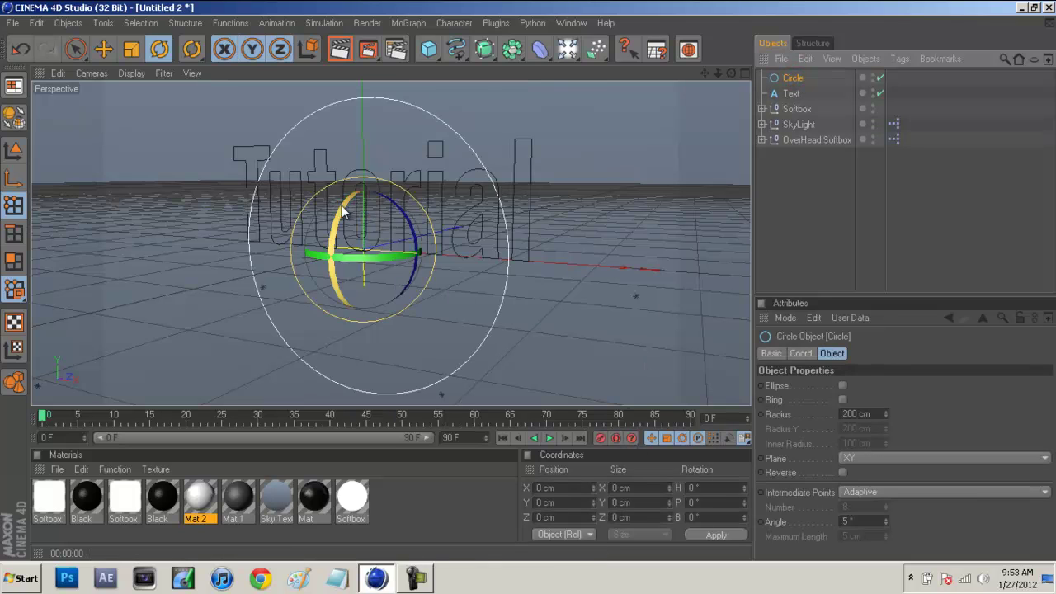
mouse_move(342, 206)
mouse_down()
mouse_move(321, 253)
mouse_move(219, 372)
mouse_move(301, 277)
mouse_move(417, 88)
mouse_move(523, 124)
mouse_move(483, 80)
mouse_up()
click(710, 489)
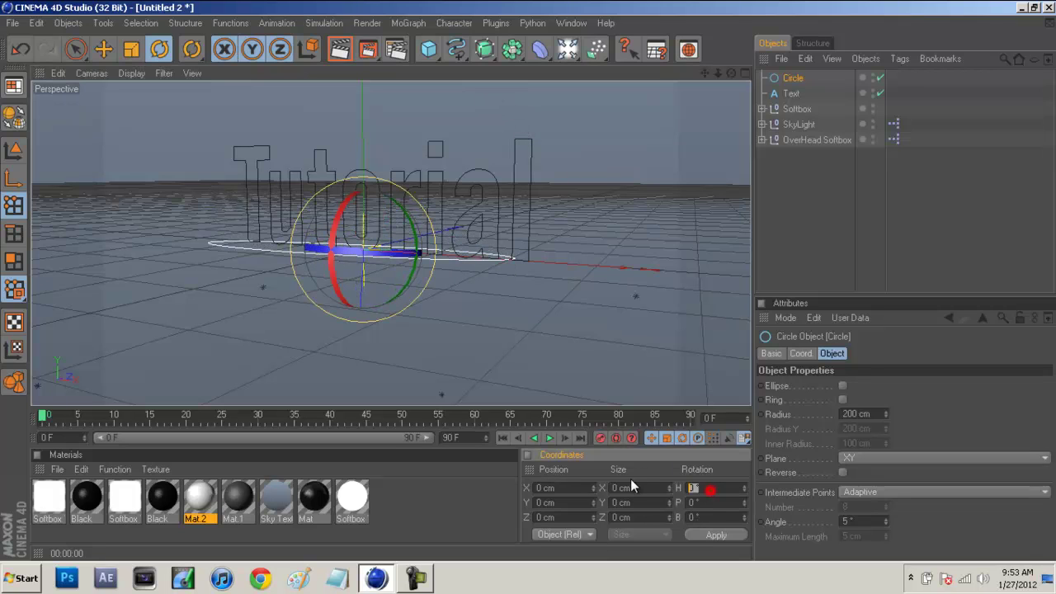
text(-90)
key(Return)
drag(342, 224, 343, 227)
Step: Add a Spline Wrap deformer from the Deformer flyout, alongside the Circle and Text
click(831, 231)
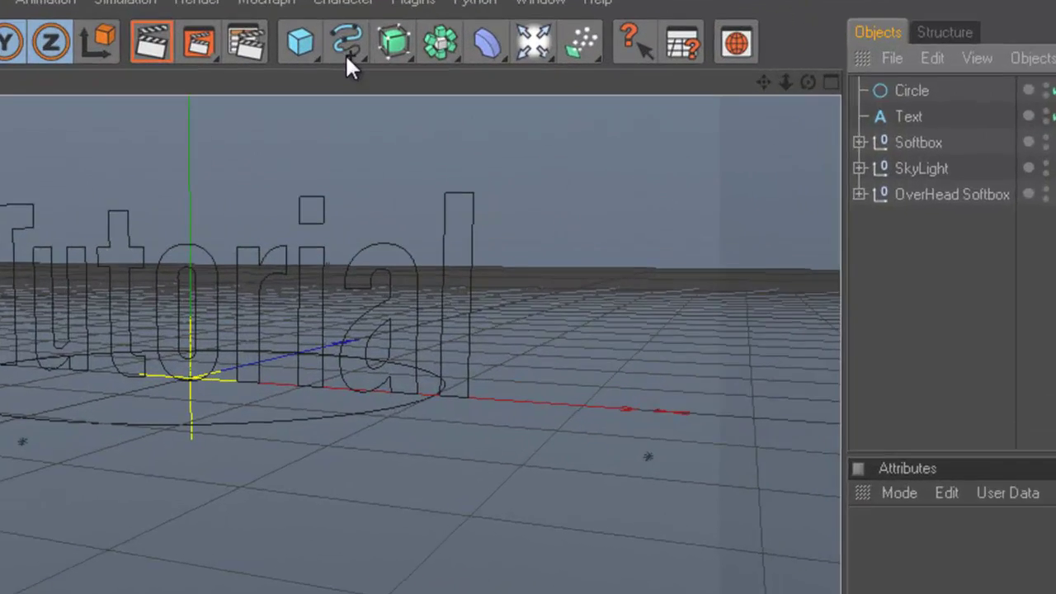
click(458, 56)
click(868, 338)
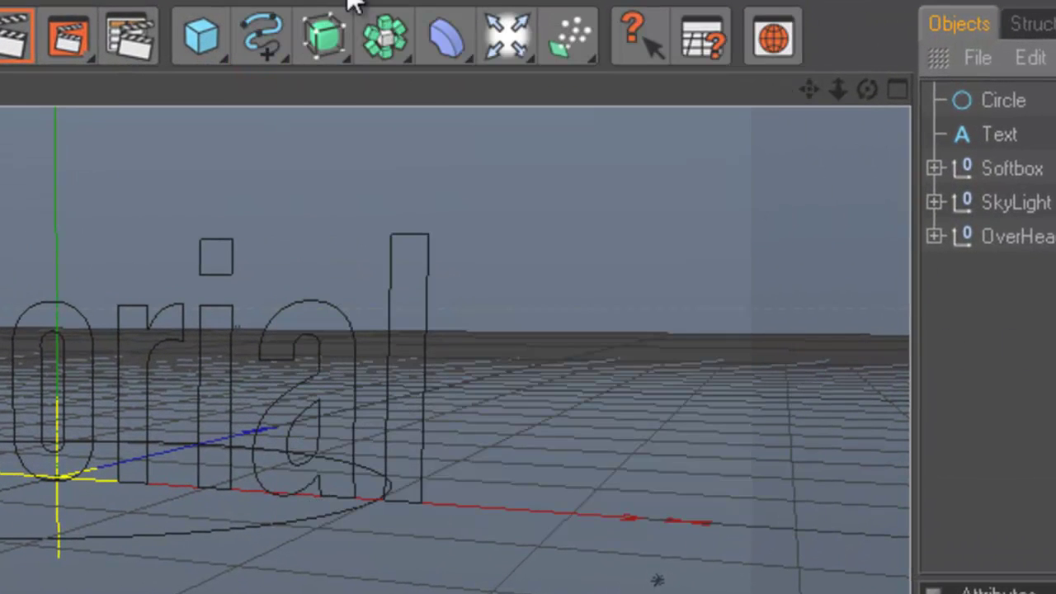
click(445, 42)
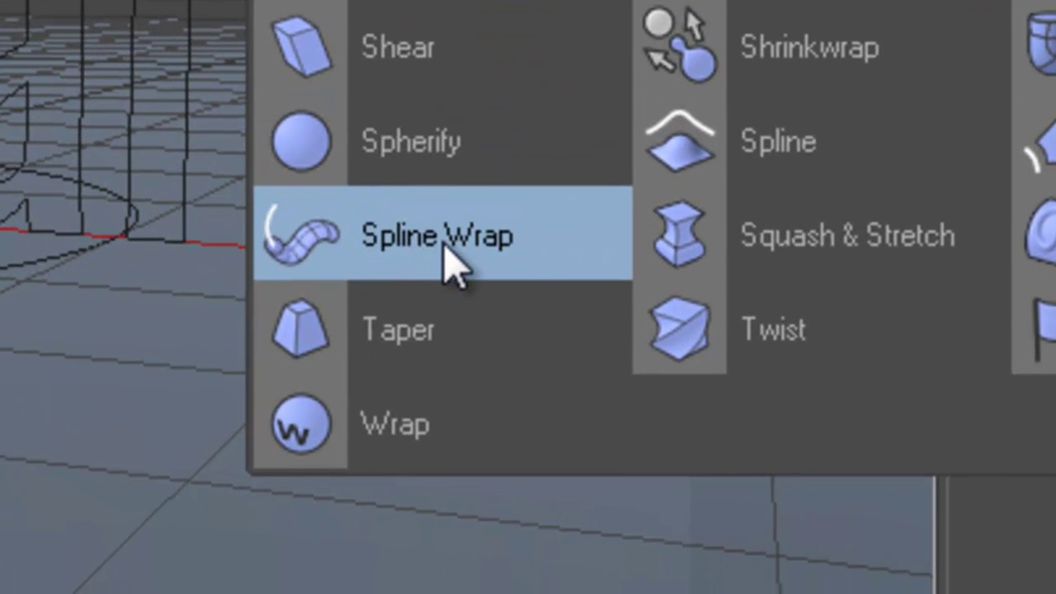
click(505, 336)
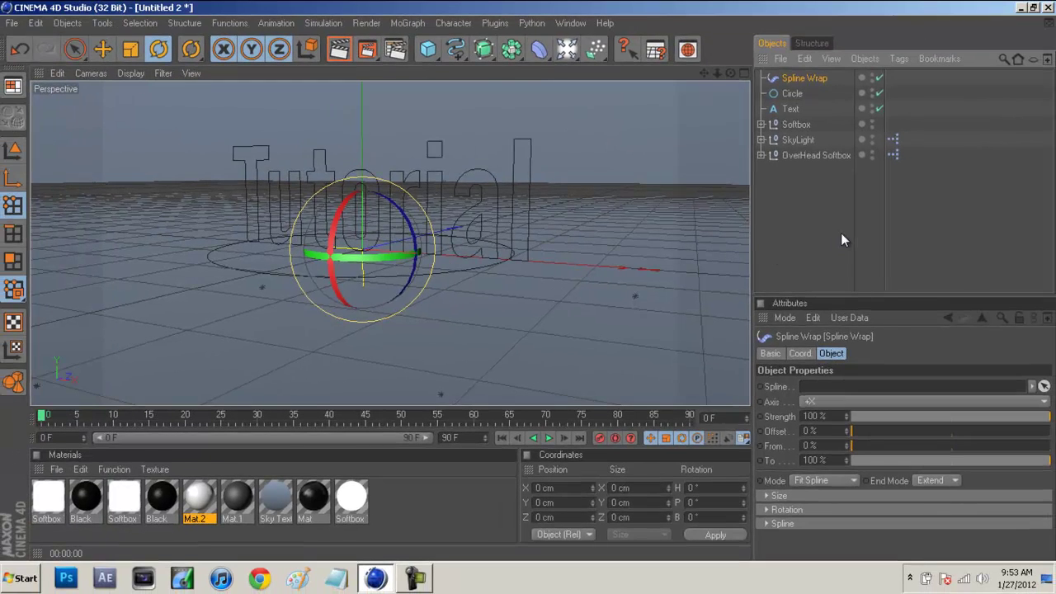
click(841, 237)
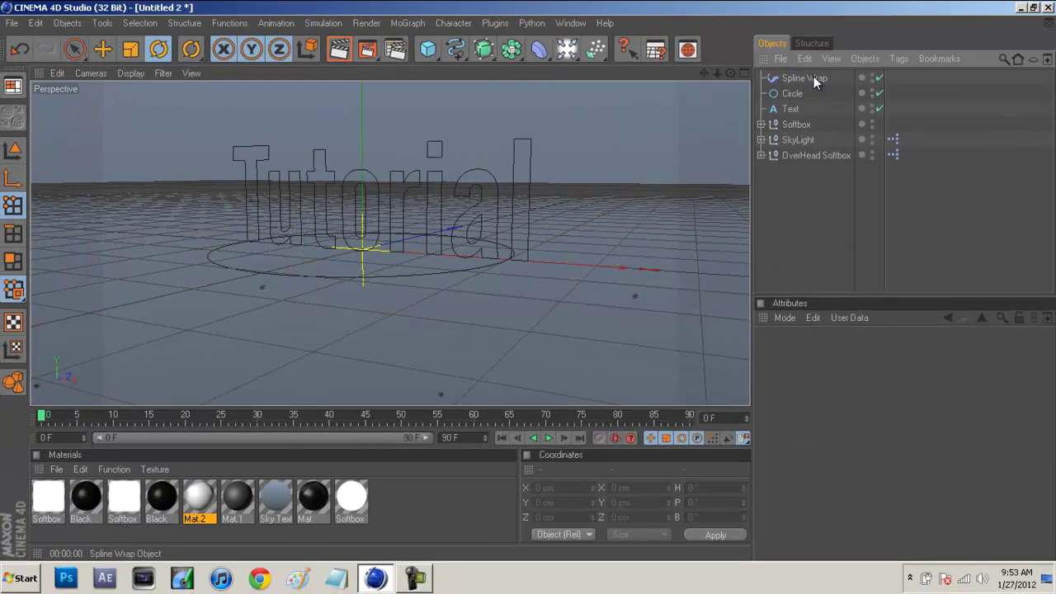
mouse_move(814, 78)
mouse_down()
mouse_move(807, 93)
mouse_move(804, 79)
mouse_up()
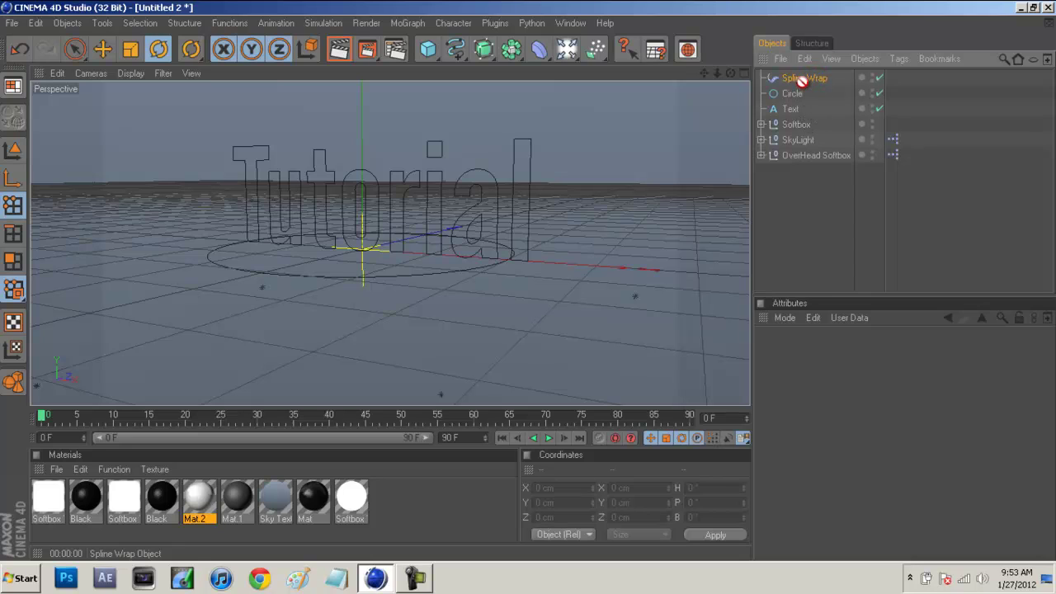
click(844, 217)
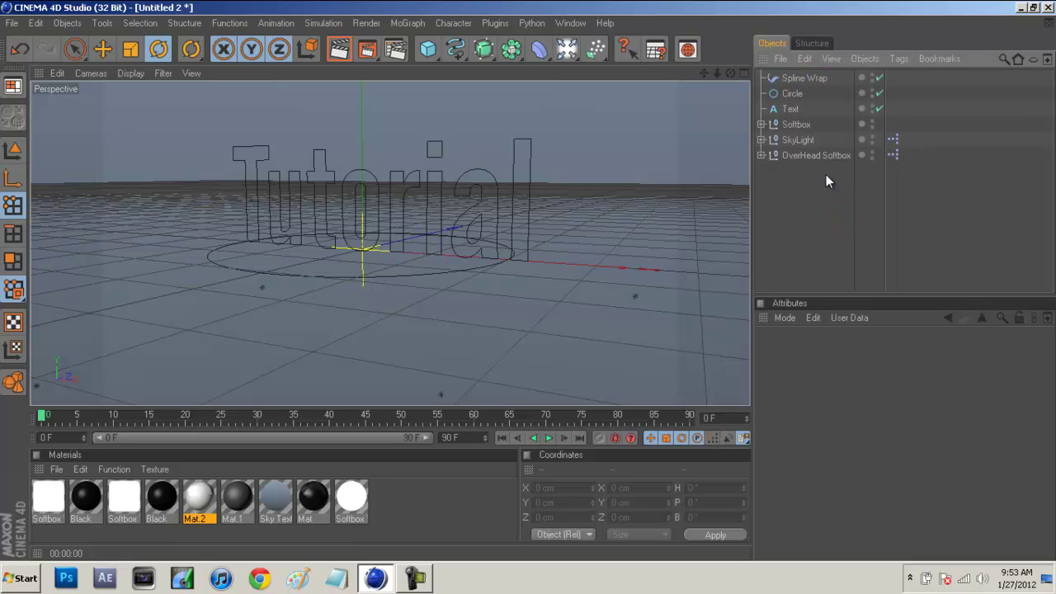
click(848, 169)
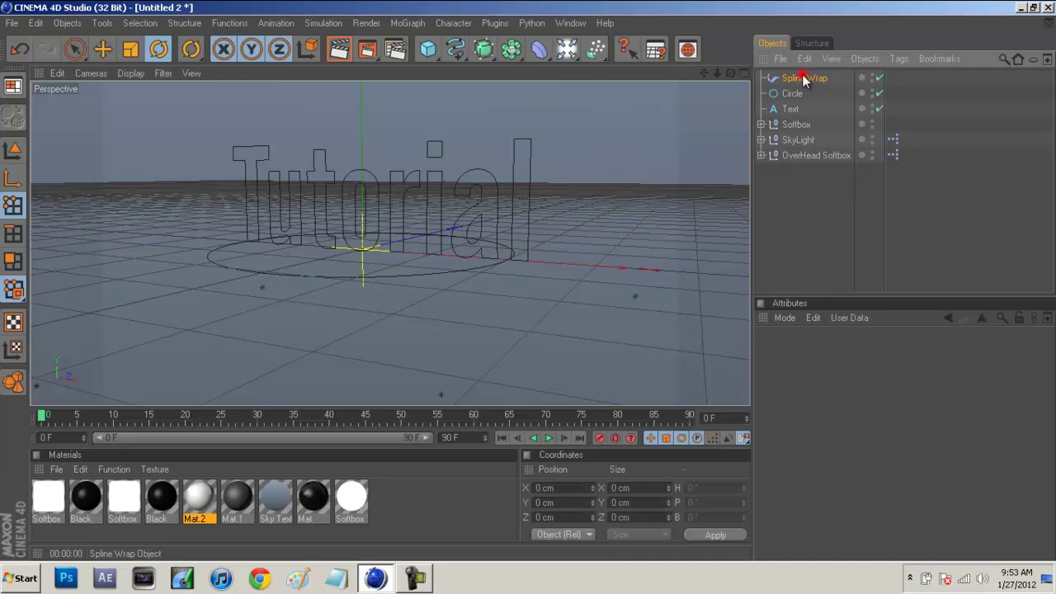
click(540, 50)
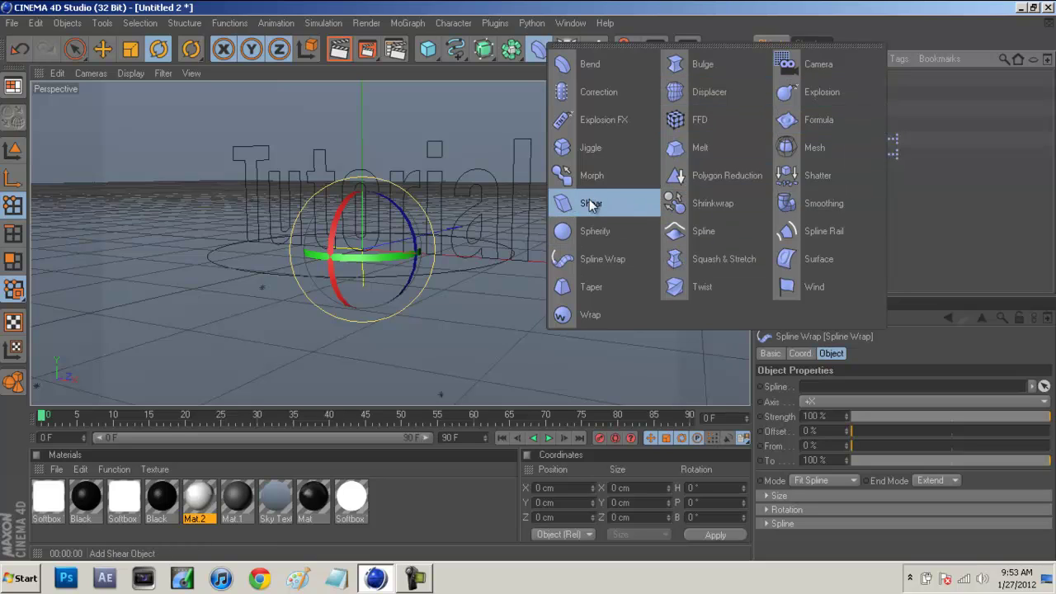
click(972, 220)
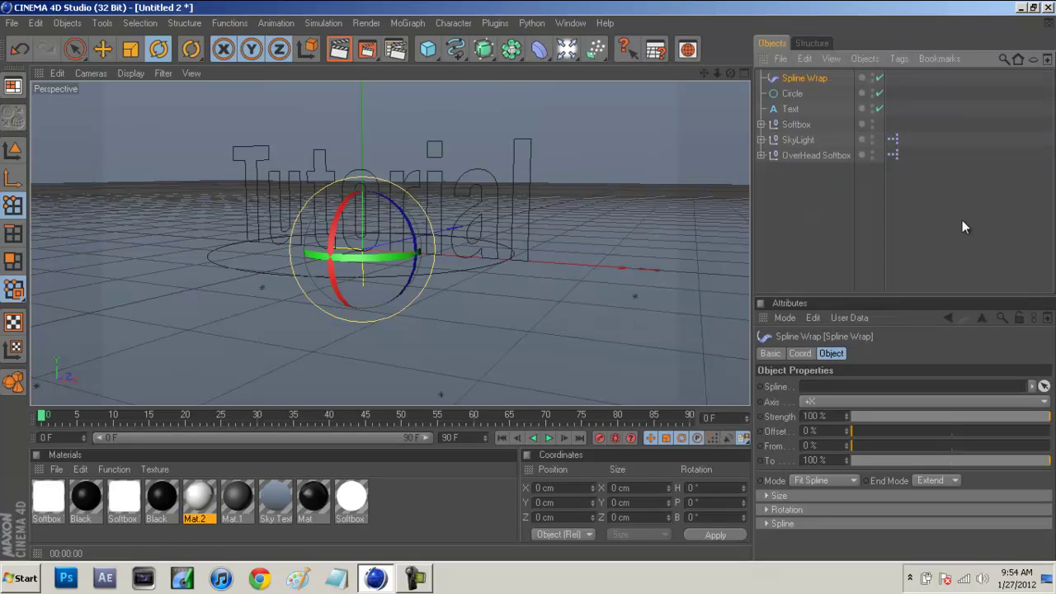
click(974, 216)
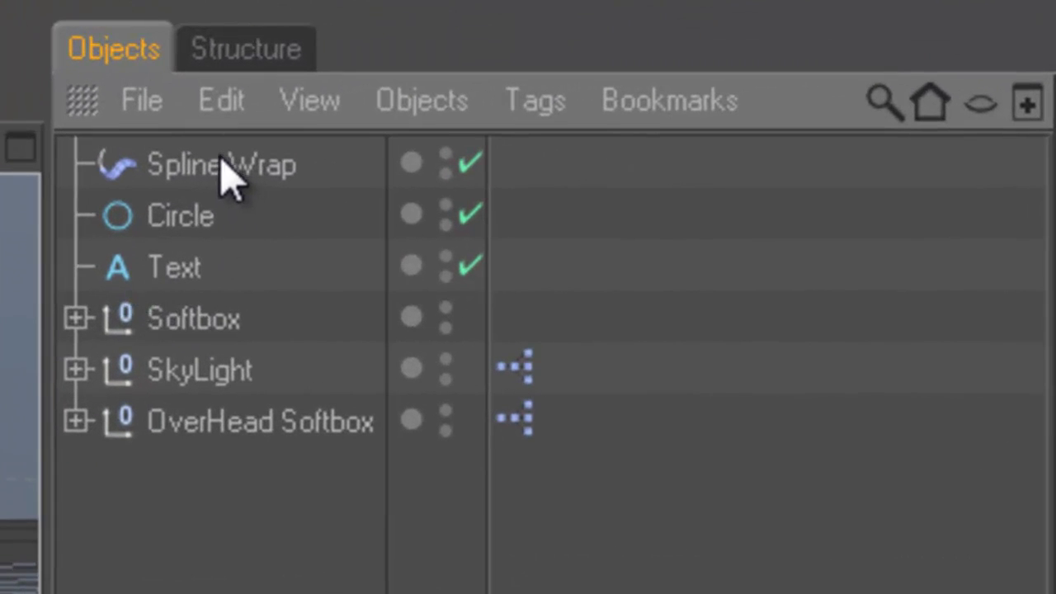
Step: Nest the Spline Wrap deformer under the Text object in the Object Manager
drag(229, 178, 174, 243)
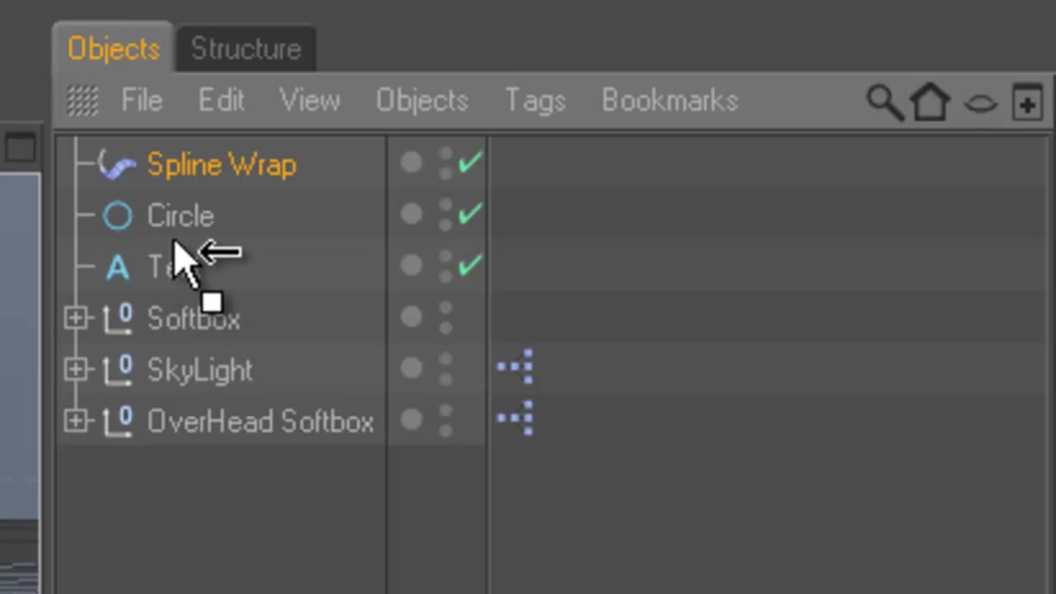
mouse_move(173, 239)
mouse_down()
mouse_move(186, 240)
mouse_move(189, 272)
mouse_up()
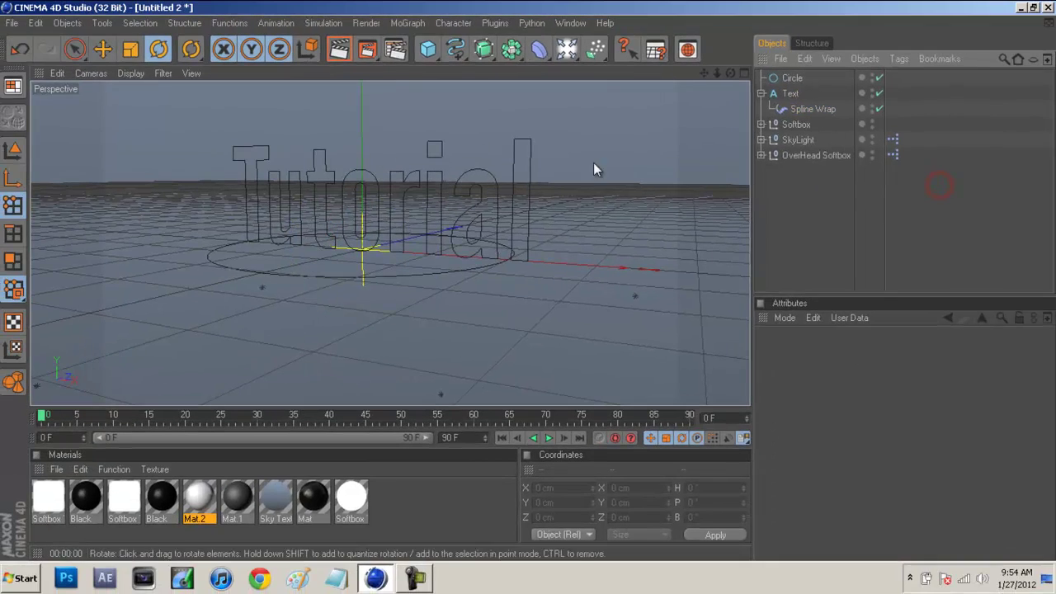
Step: Assign the Circle as the Spline Wrap's spline and rotate the deformer to reshape the text
click(810, 109)
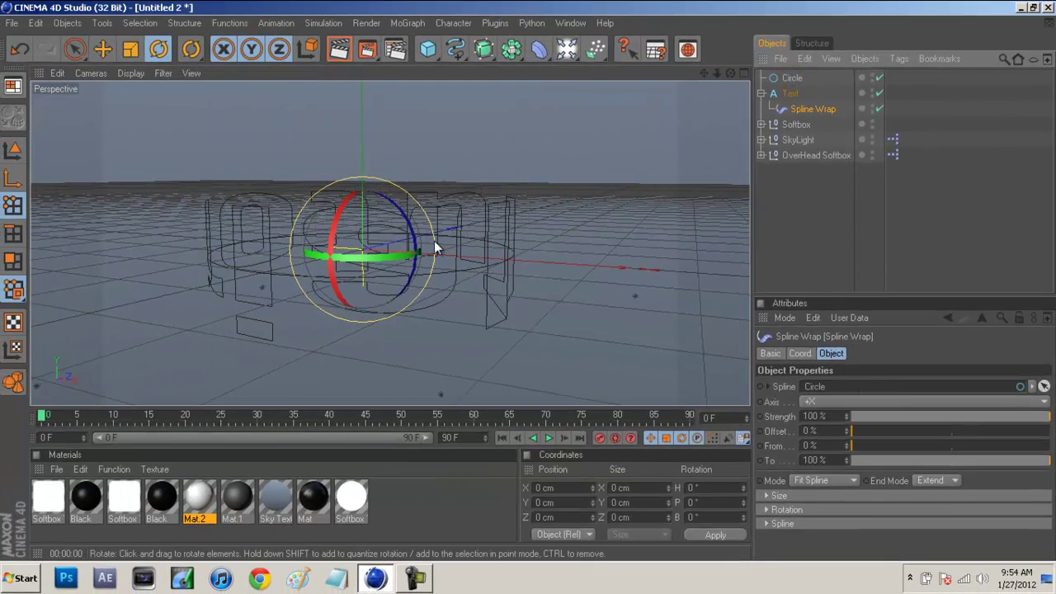
mouse_move(406, 262)
mouse_down()
mouse_move(477, 242)
mouse_move(416, 257)
mouse_up()
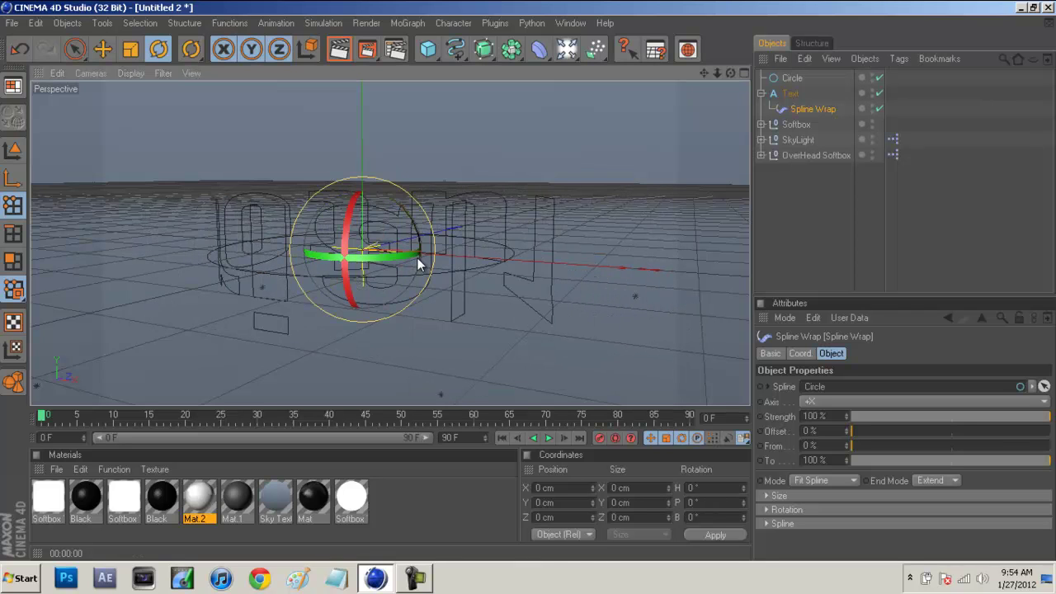
click(842, 222)
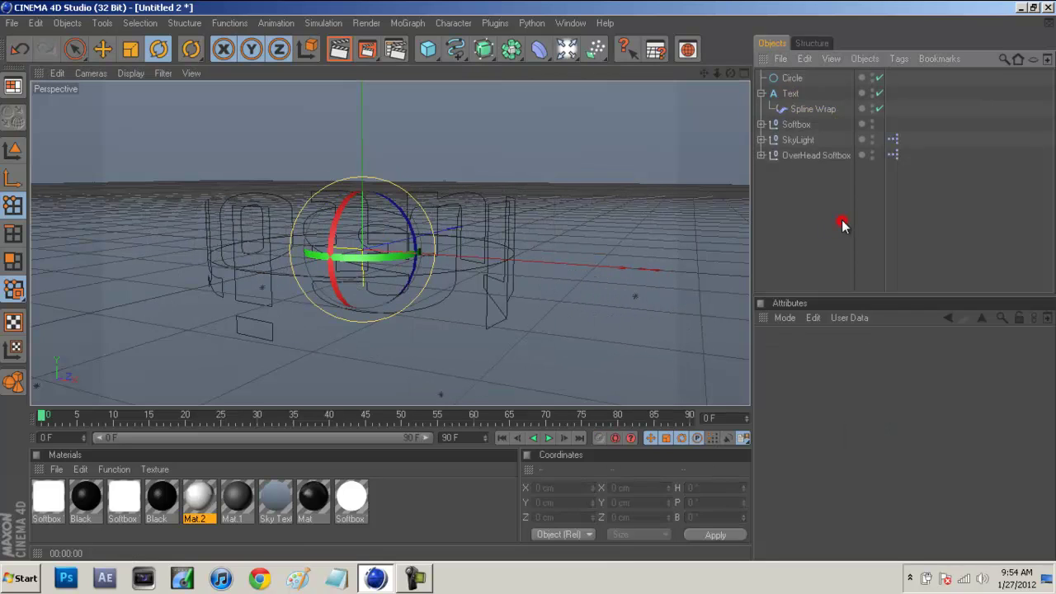
Step: Rotate the Circle to a bank of about -876.8° so the letters stand upright
click(792, 78)
drag(380, 264, 304, 396)
click(928, 168)
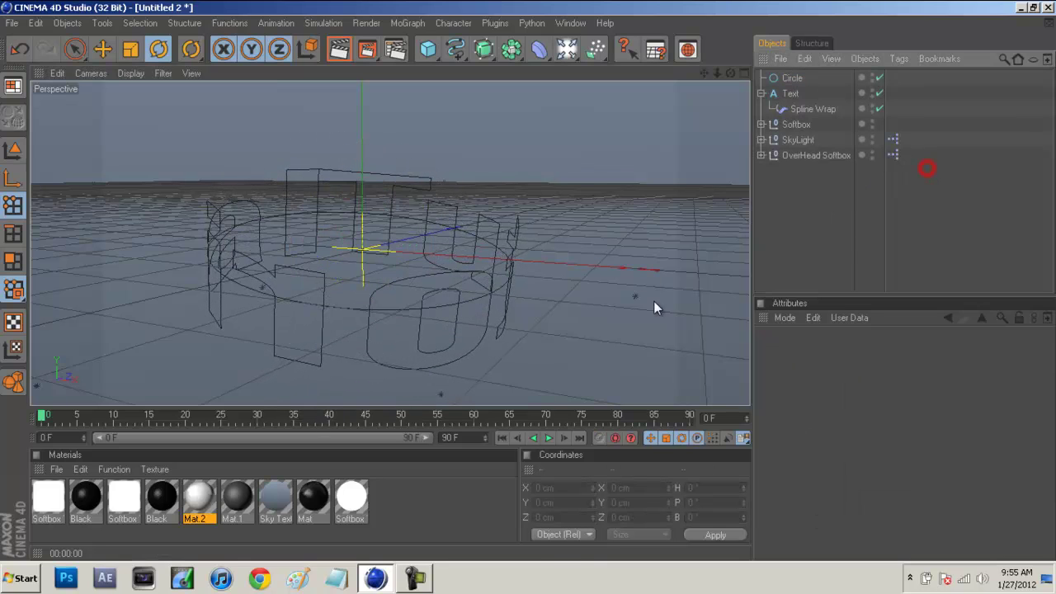
scroll(367, 213, up, 3)
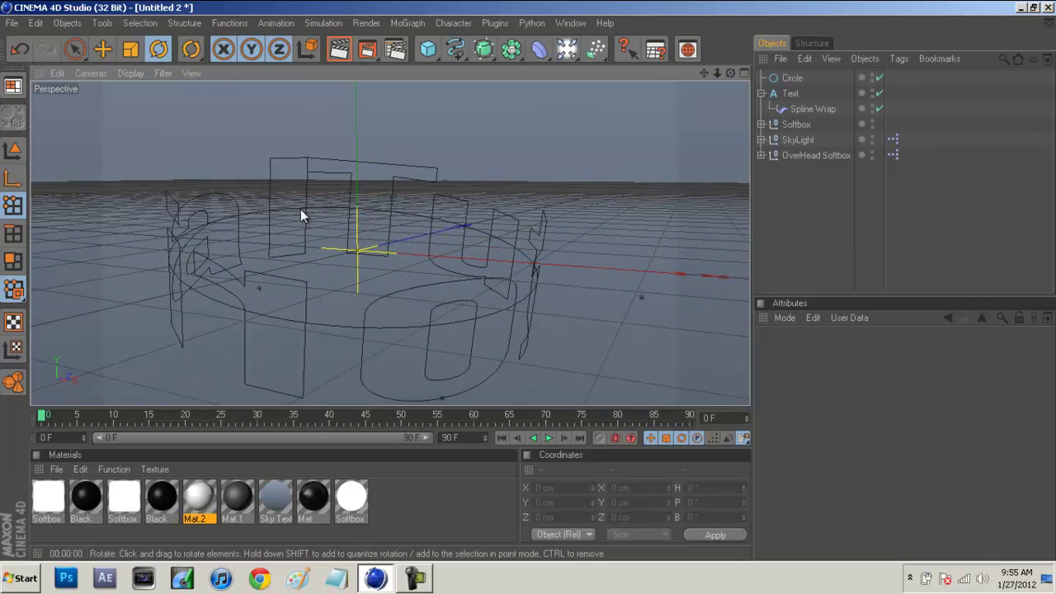
Step: Set the Spline Wrap's From to 100% and To to 70% so 'Tutorial' spans the circle
click(812, 109)
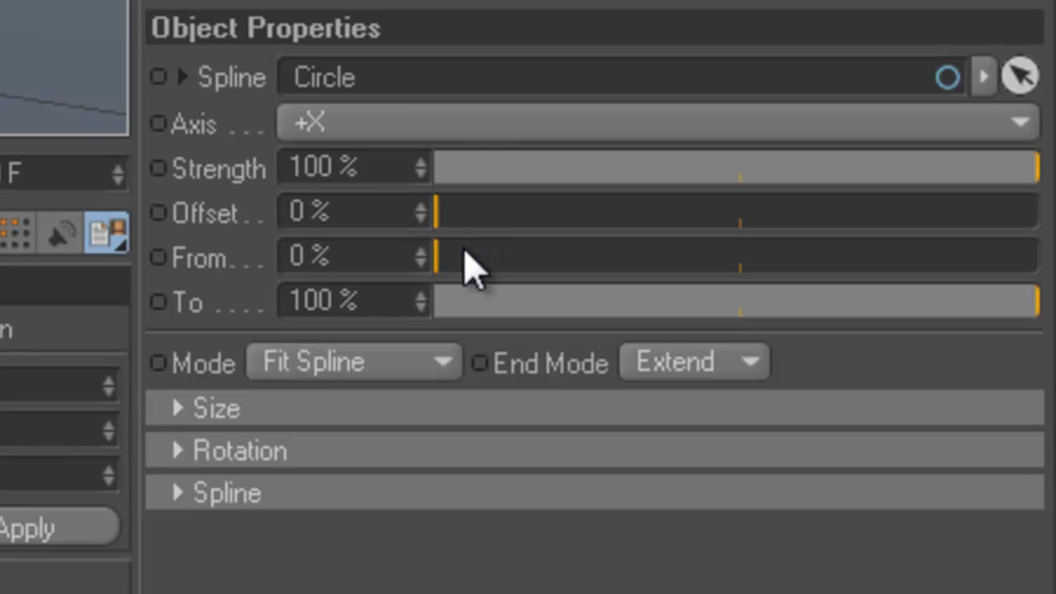
drag(459, 260, 718, 278)
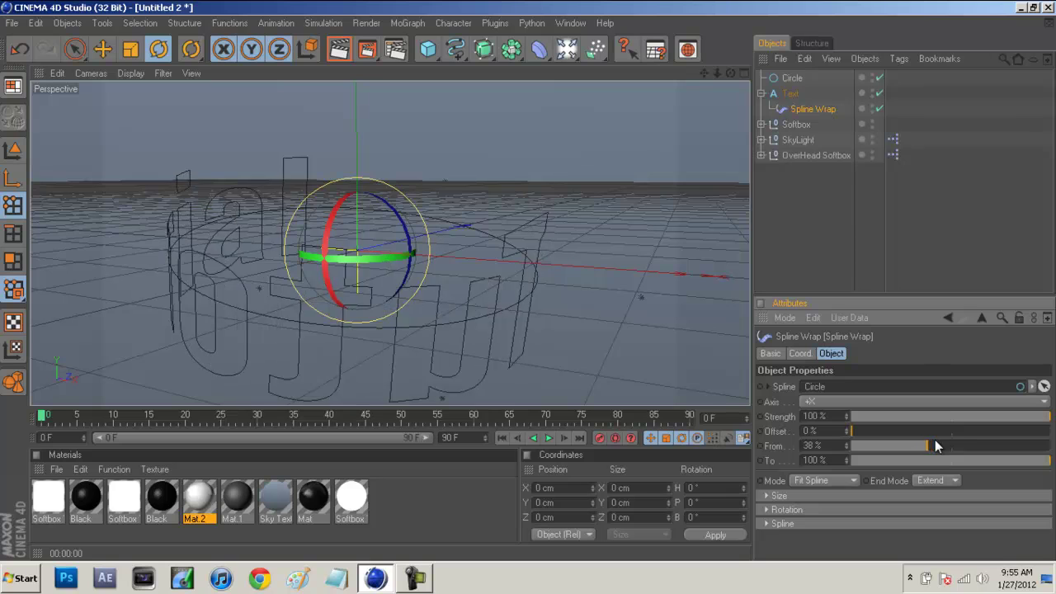
drag(937, 445, 998, 446)
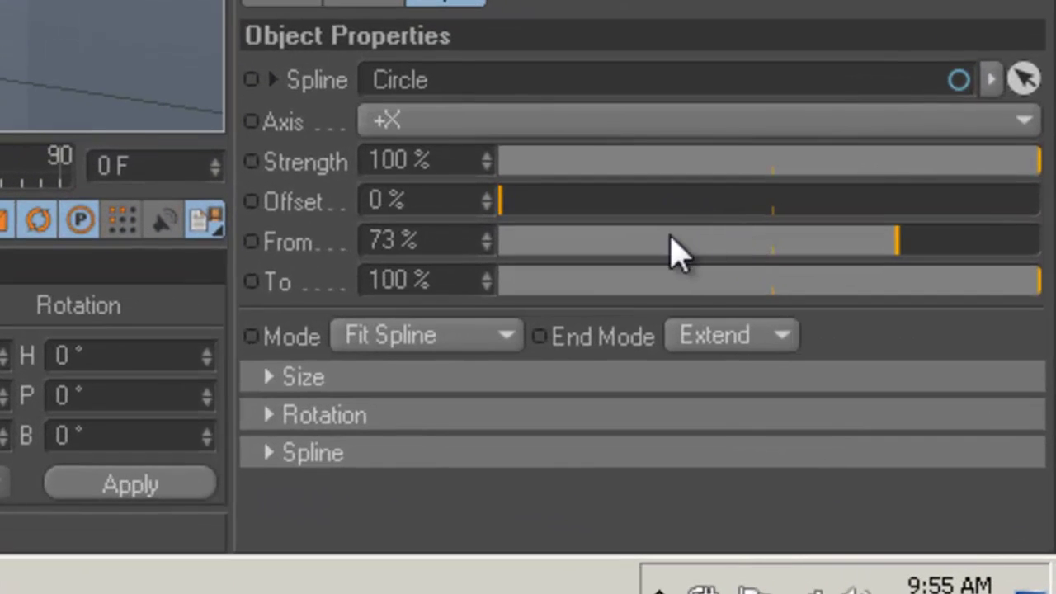
drag(672, 252, 785, 252)
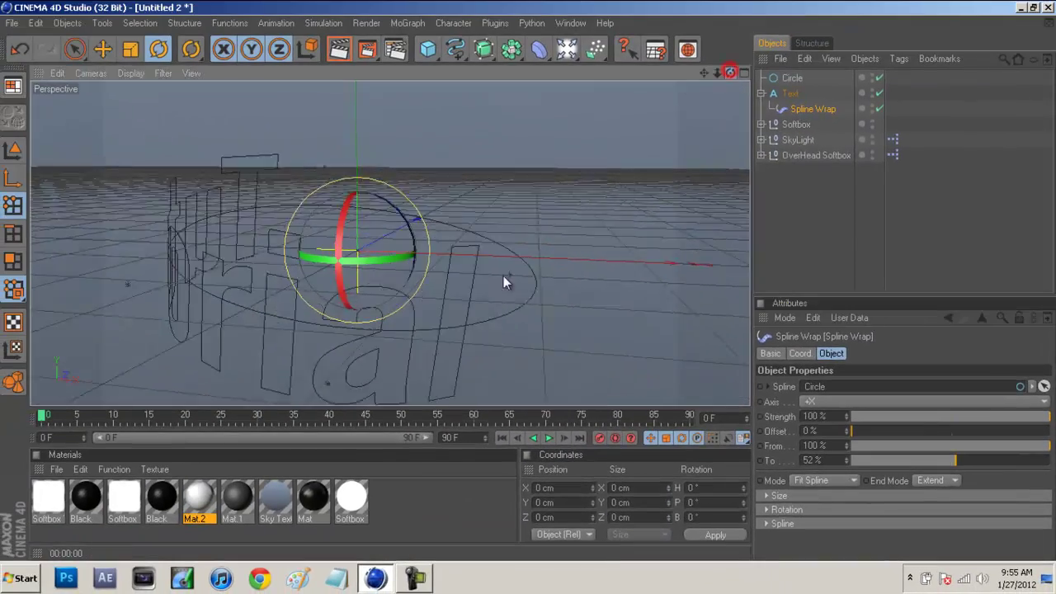
alt+drag(503, 276, 527, 283)
drag(918, 459, 989, 462)
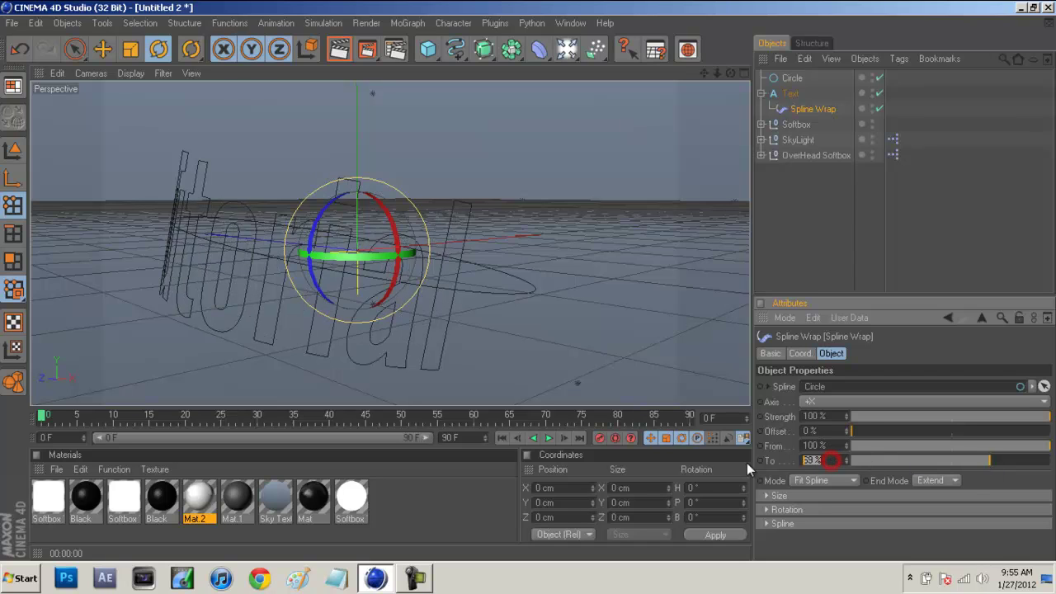
text(70)
key(Return)
drag(731, 72, 578, 280)
click(962, 255)
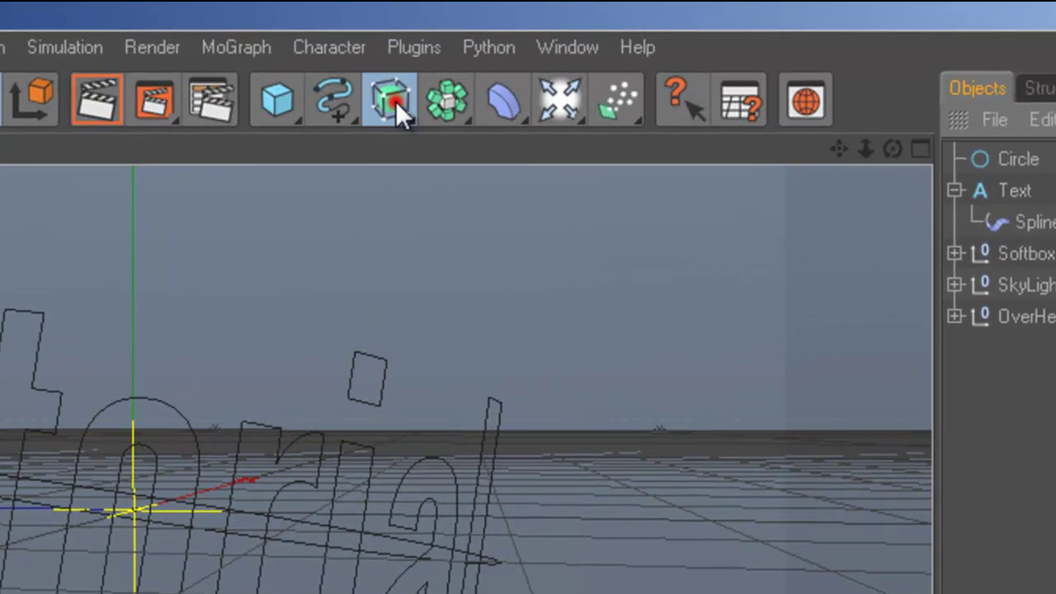
Step: Nest Text and its Spline Wrap under Extrude NURBS to make solid 3D 'Tutorial' lettering
drag(395, 103, 681, 118)
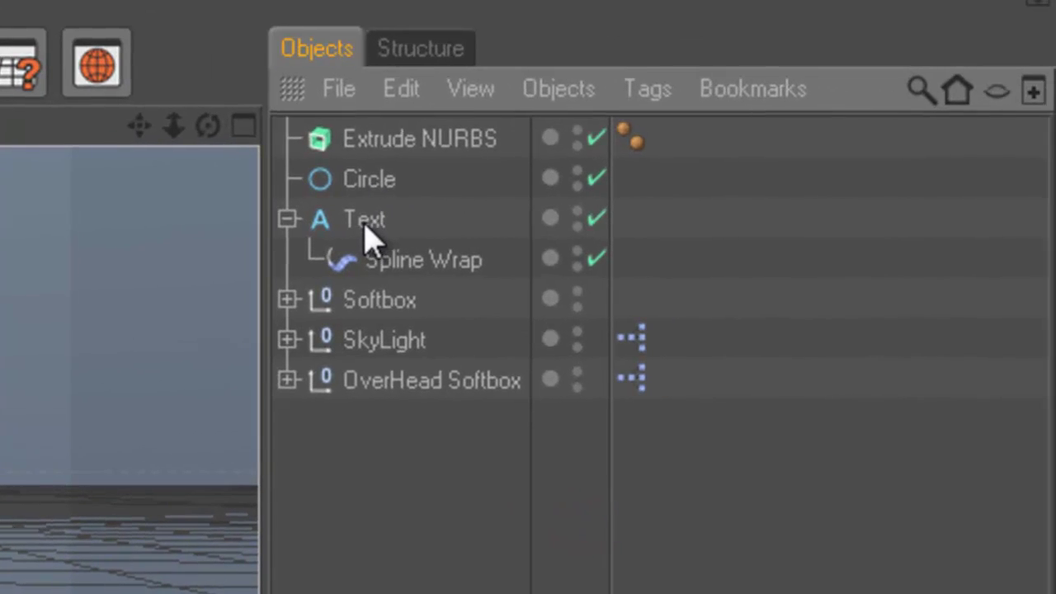
drag(479, 221, 517, 147)
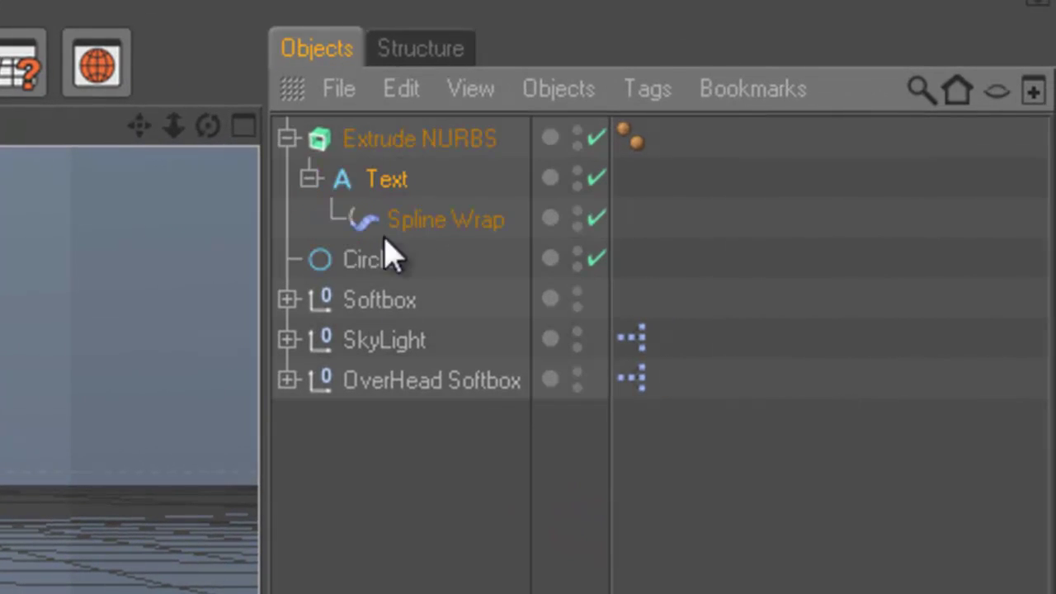
click(457, 451)
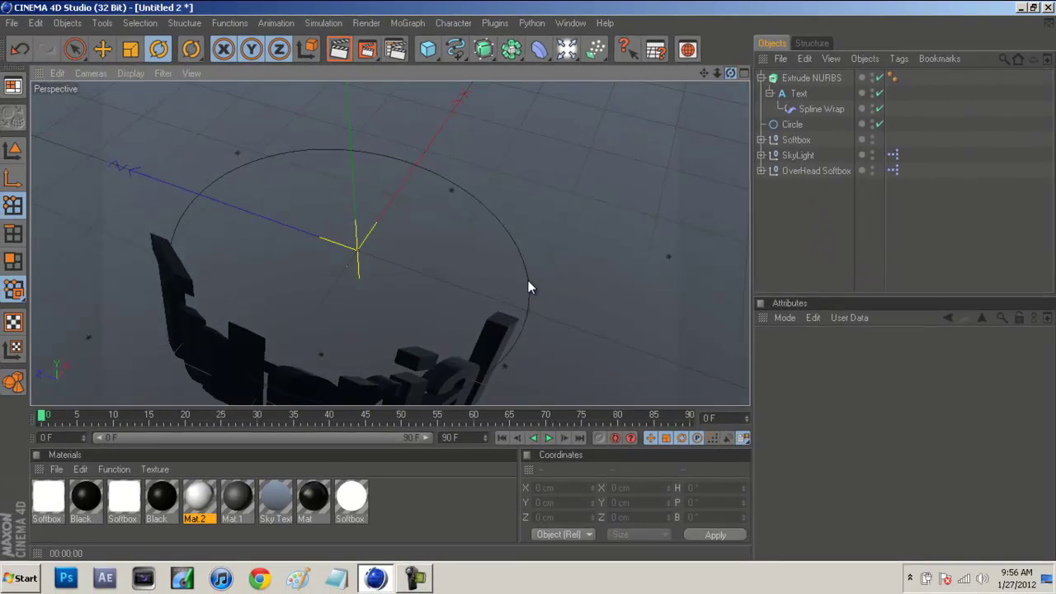
Step: Pull the Text object out of Extrude NURBS and clear the selection
drag(704, 72, 528, 158)
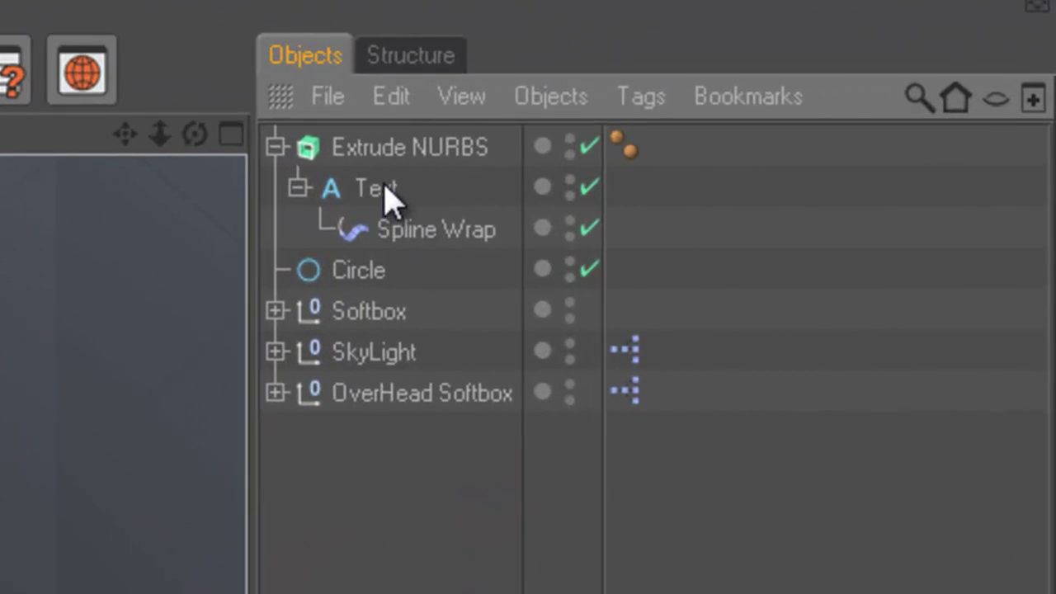
drag(381, 194, 424, 259)
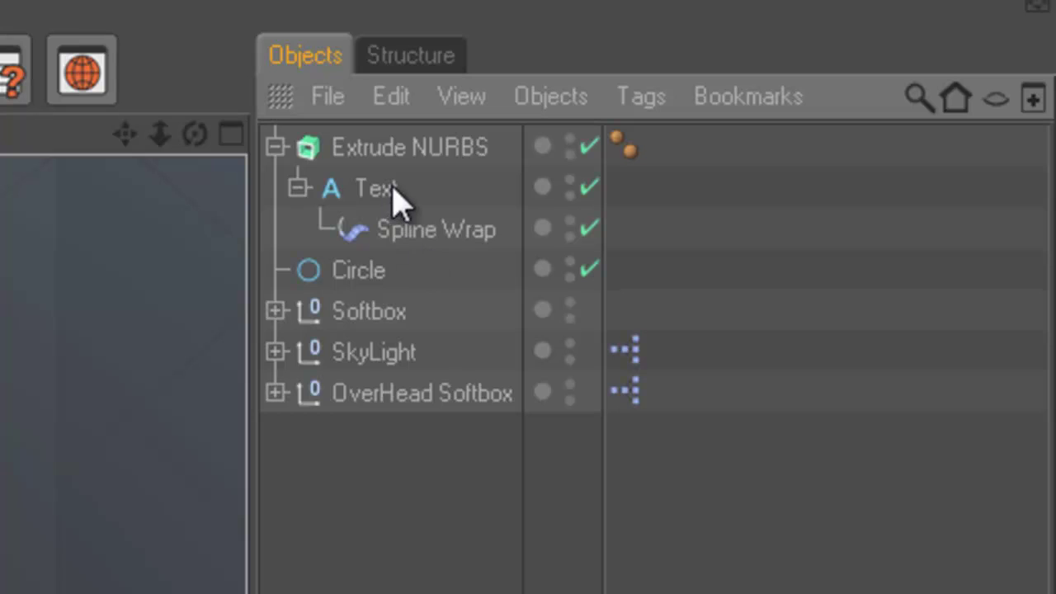
drag(394, 198, 411, 260)
click(415, 454)
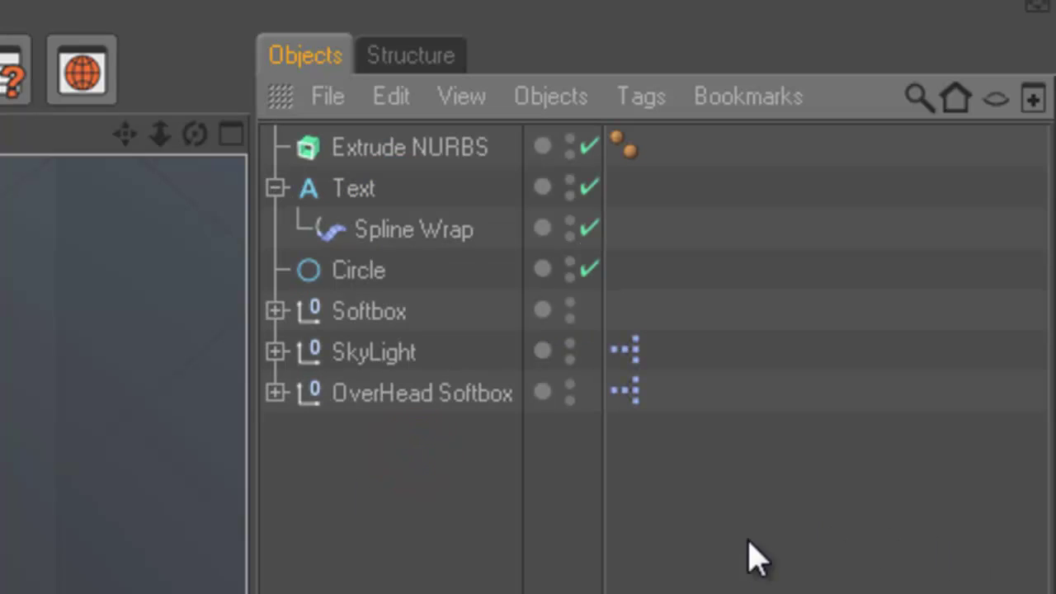
Step: Put Text back into Extrude NURBS and make Spline Wrap a direct child of Extrude NURBS
mouse_move(372, 198)
mouse_down()
mouse_move(384, 186)
mouse_move(396, 255)
mouse_move(413, 259)
mouse_move(394, 252)
mouse_move(400, 169)
mouse_move(392, 244)
mouse_move(373, 244)
mouse_move(360, 189)
mouse_up()
click(365, 190)
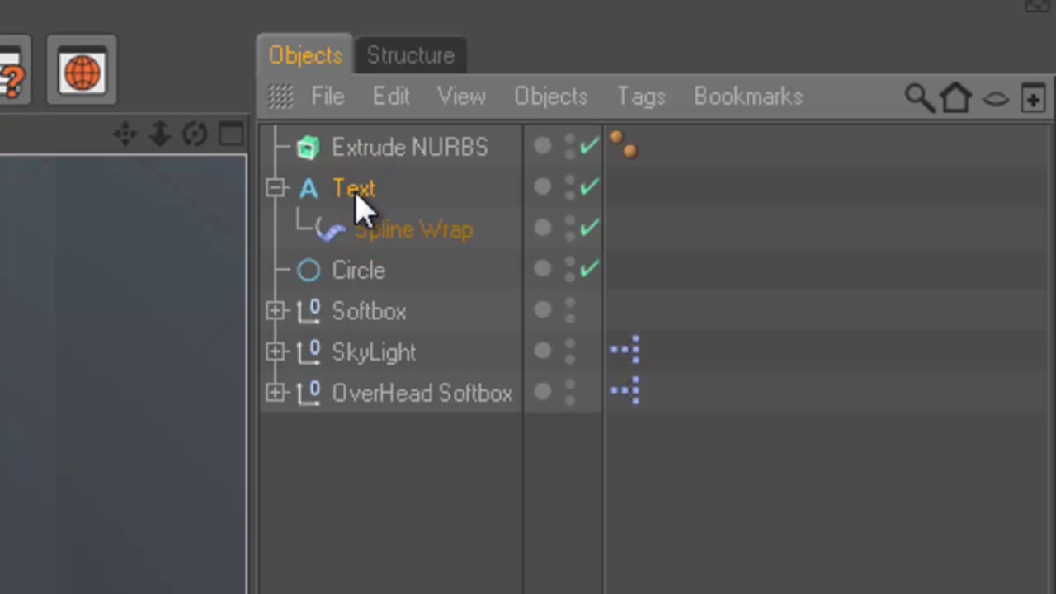
drag(361, 198, 400, 165)
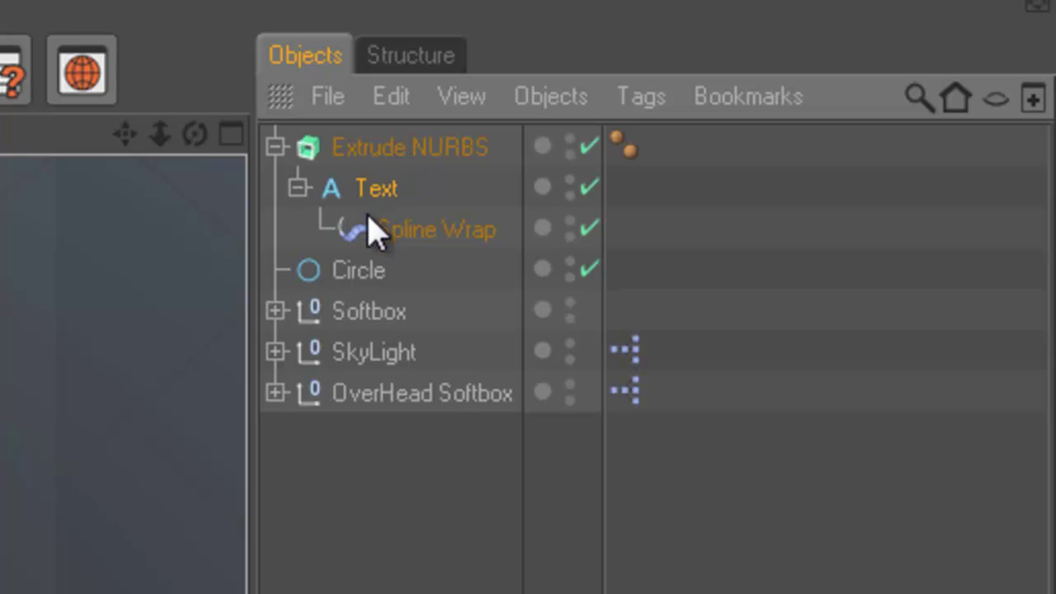
drag(416, 229, 388, 266)
drag(196, 133, 198, 136)
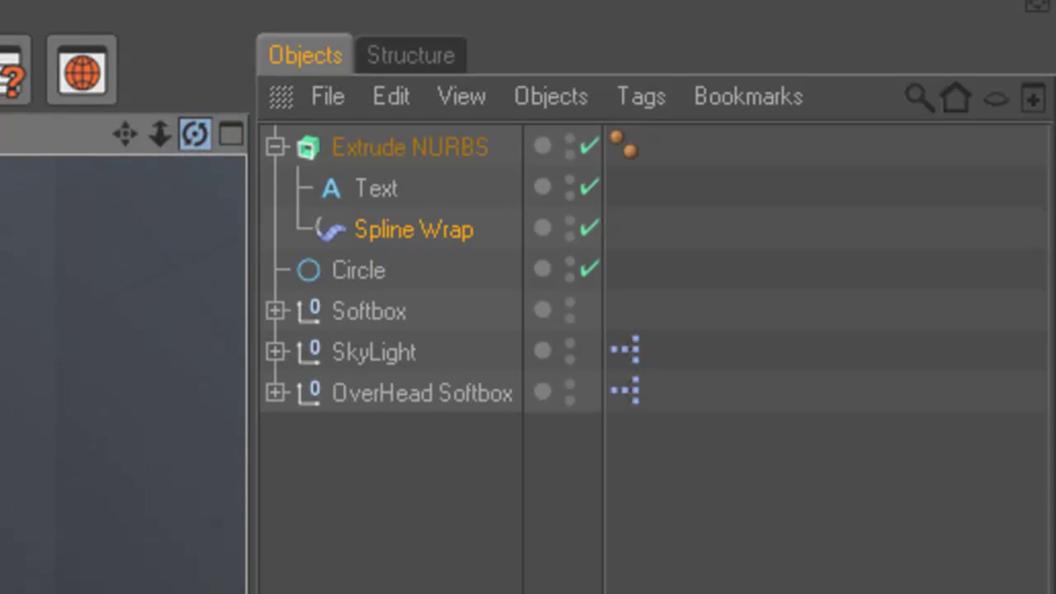
Step: Rearrange the hierarchy so Spline Wrap sits beneath Text directly under Extrude NURBS
click(468, 487)
click(386, 148)
click(430, 534)
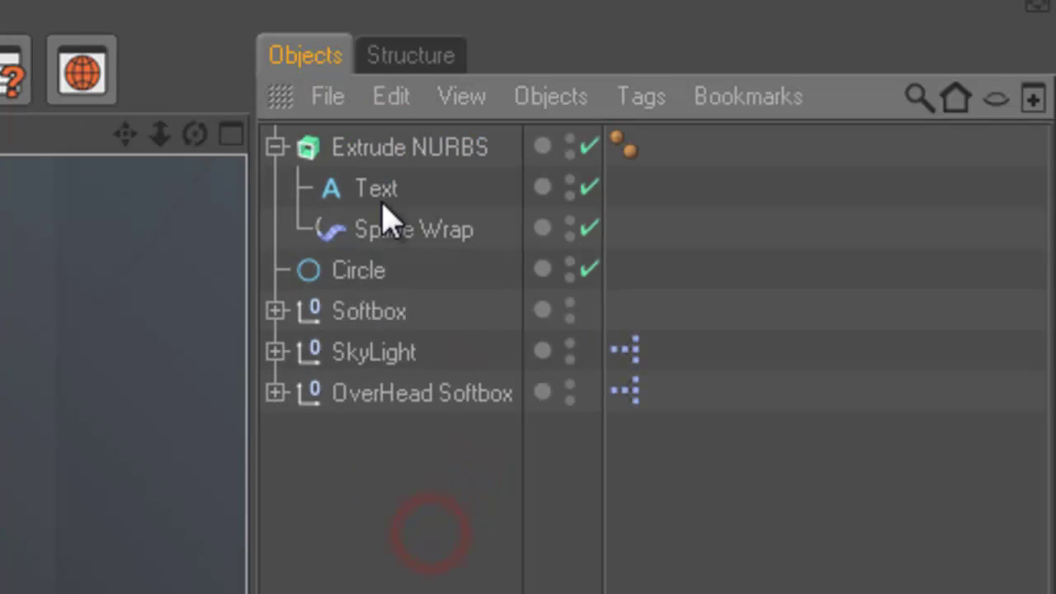
drag(400, 238, 381, 196)
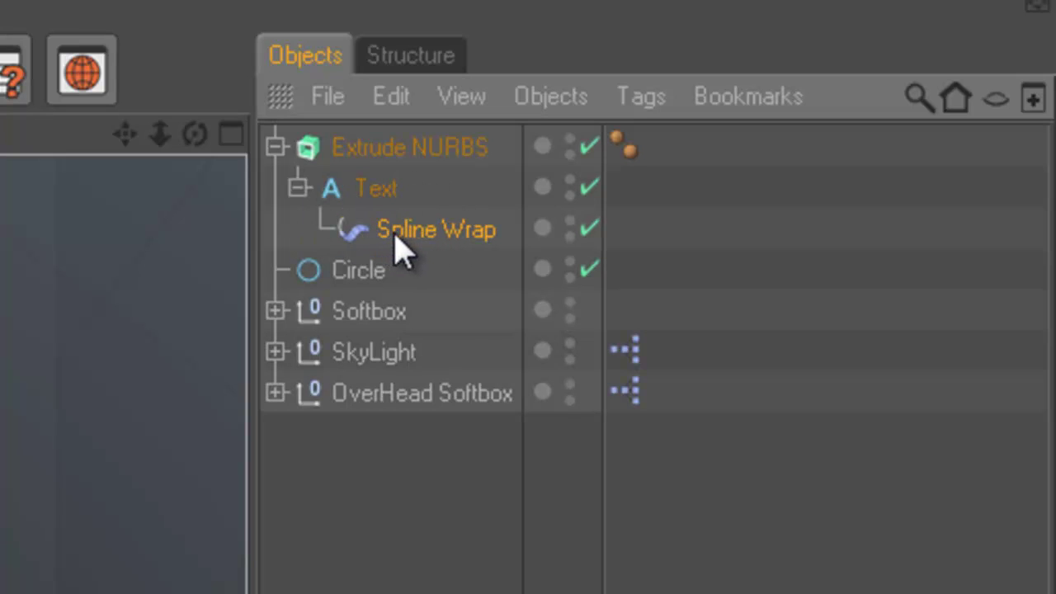
drag(397, 236, 387, 177)
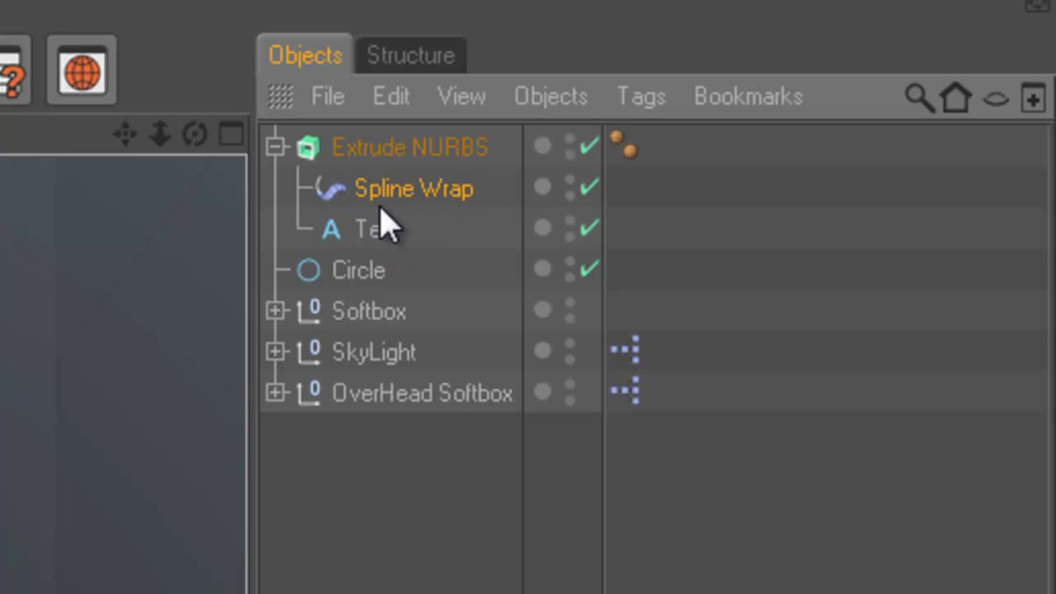
drag(384, 193, 376, 248)
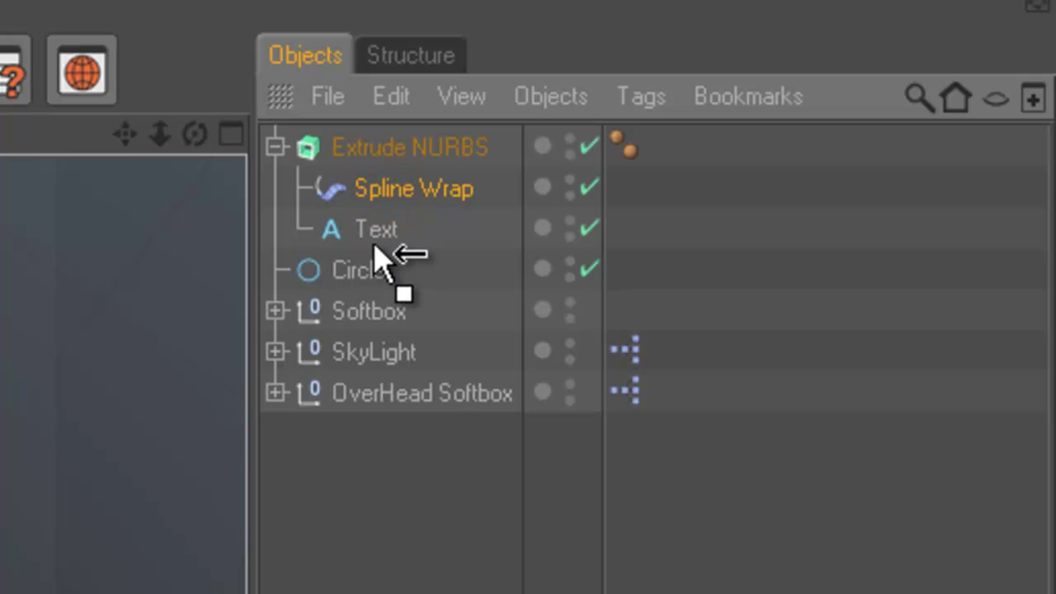
drag(373, 229, 383, 246)
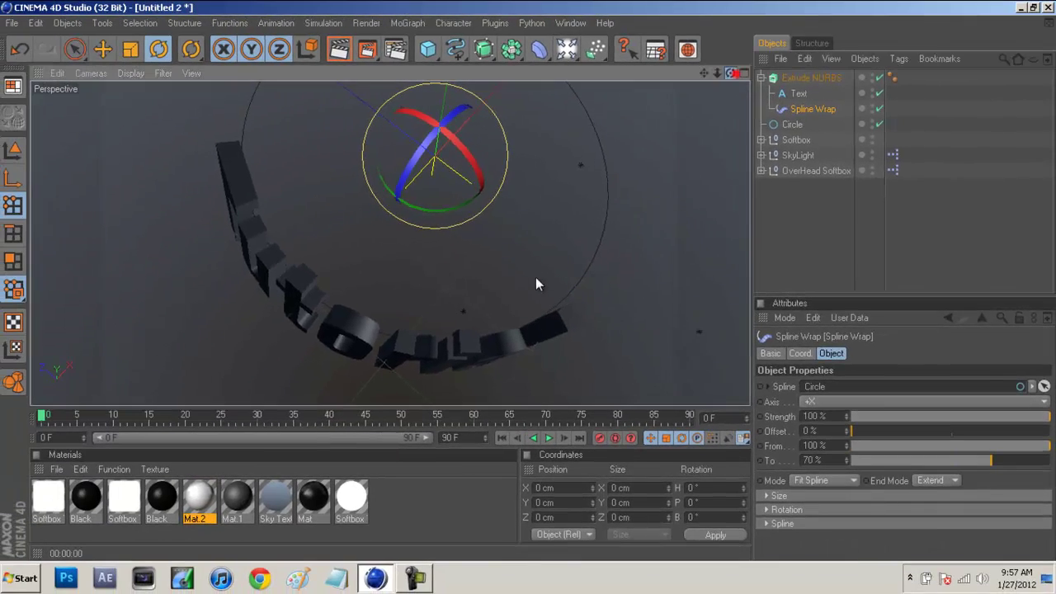
Step: Orbit to a low front view of the wrapped 'Tutorial' text and open the primitives palette
drag(536, 284, 697, 106)
drag(731, 73, 731, 73)
click(847, 197)
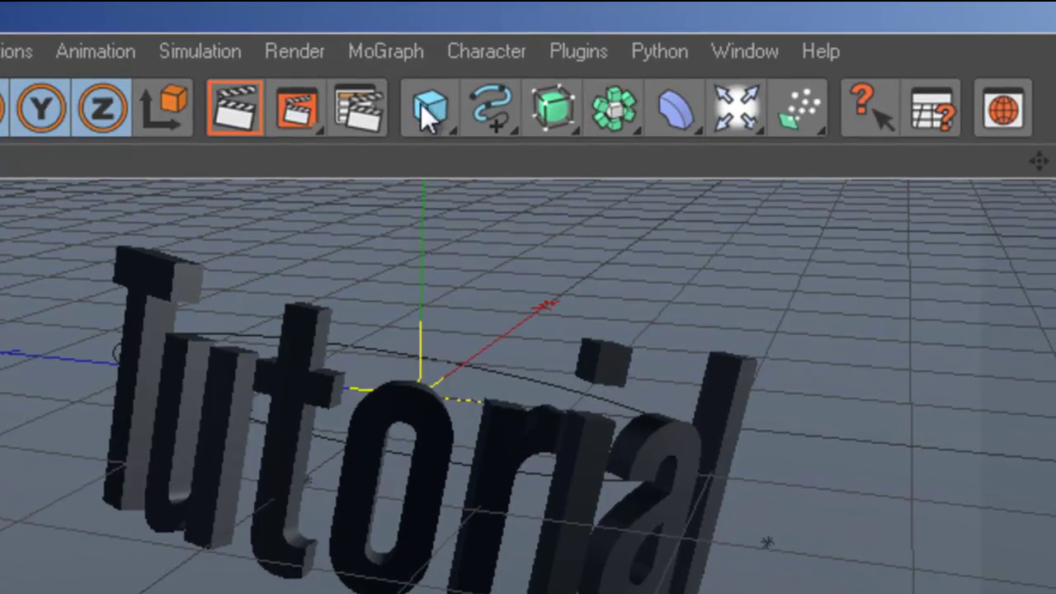
click(428, 49)
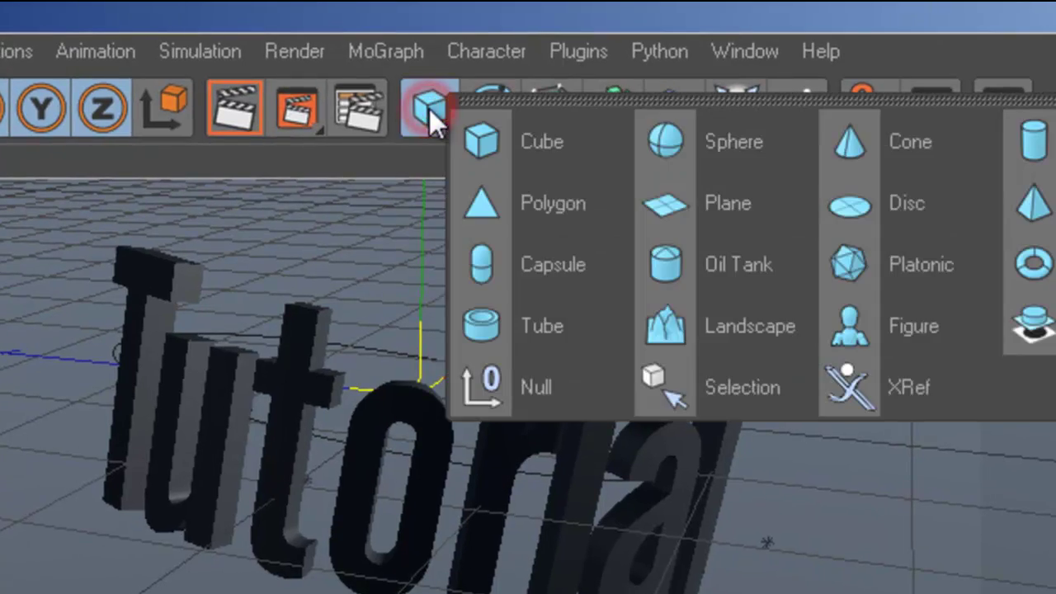
Step: Add a Sphere and scale it up to fill the circle the 'Tutorial' text wraps around
click(727, 139)
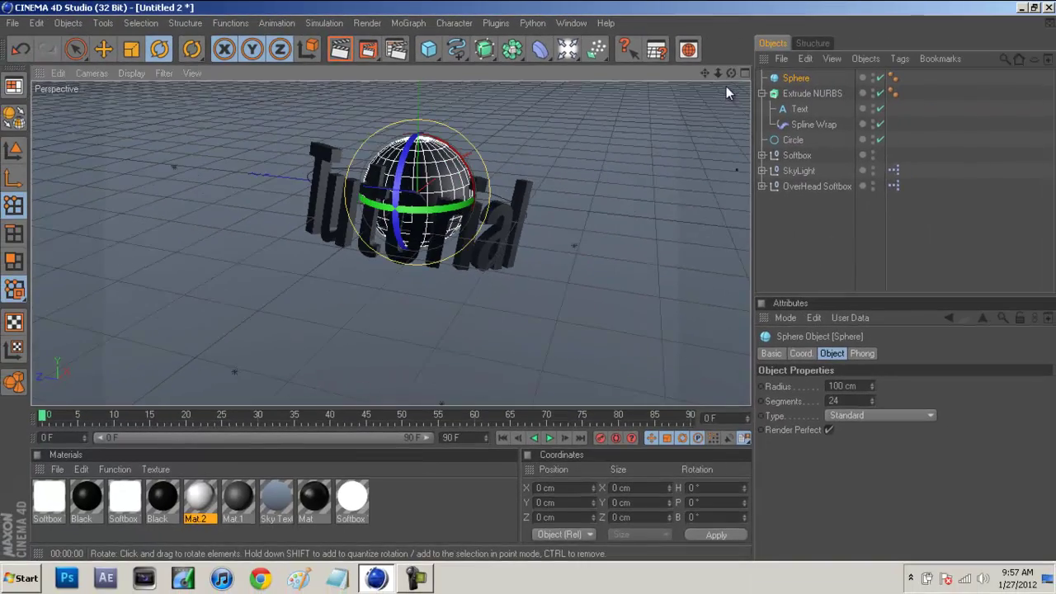
drag(730, 76, 395, 239)
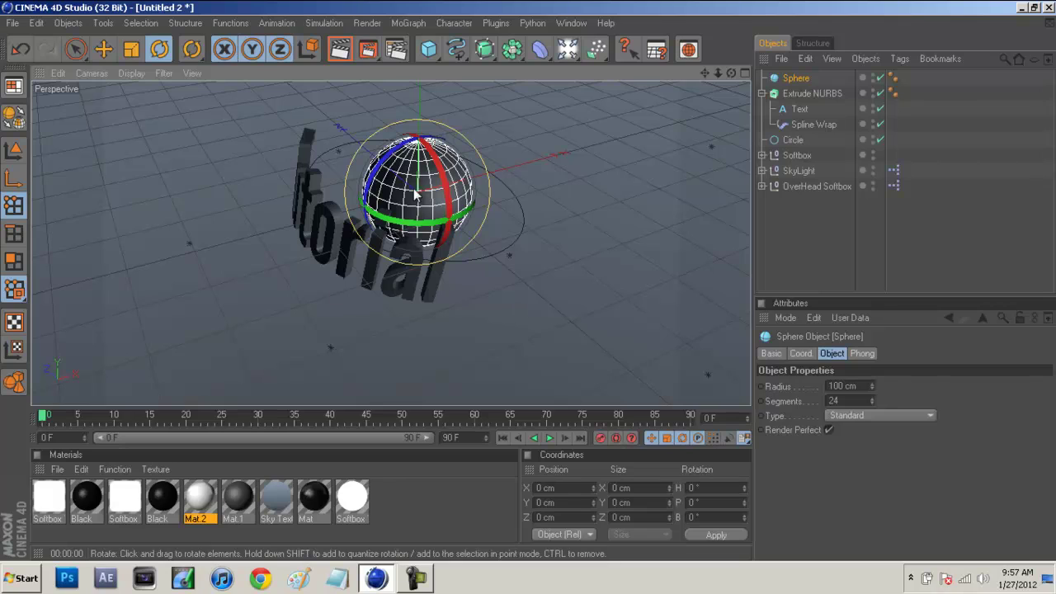
click(131, 51)
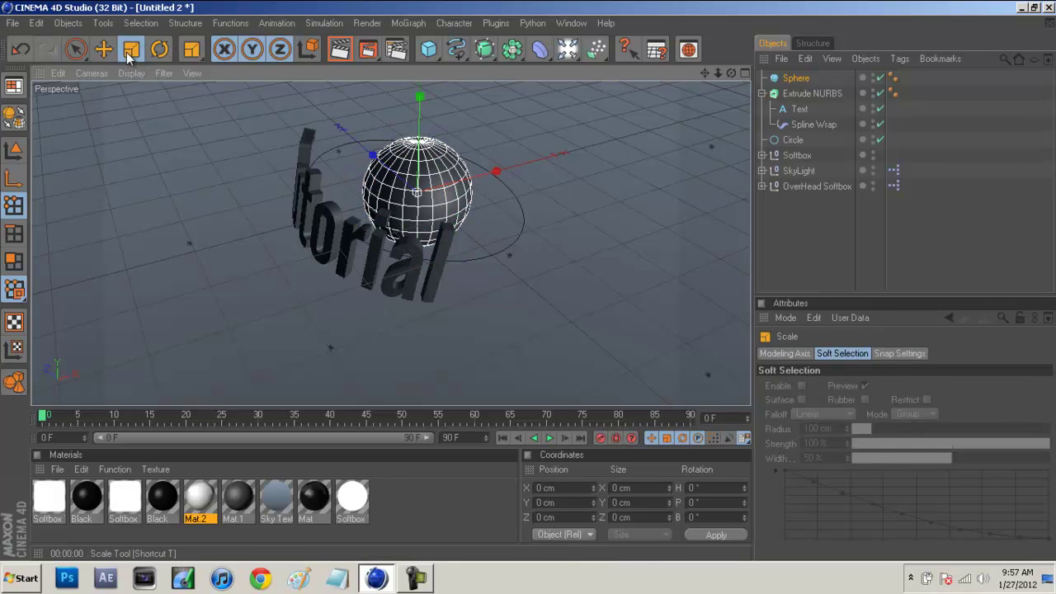
mouse_move(532, 282)
mouse_down()
mouse_move(578, 289)
mouse_move(532, 276)
mouse_up()
drag(732, 72, 617, 132)
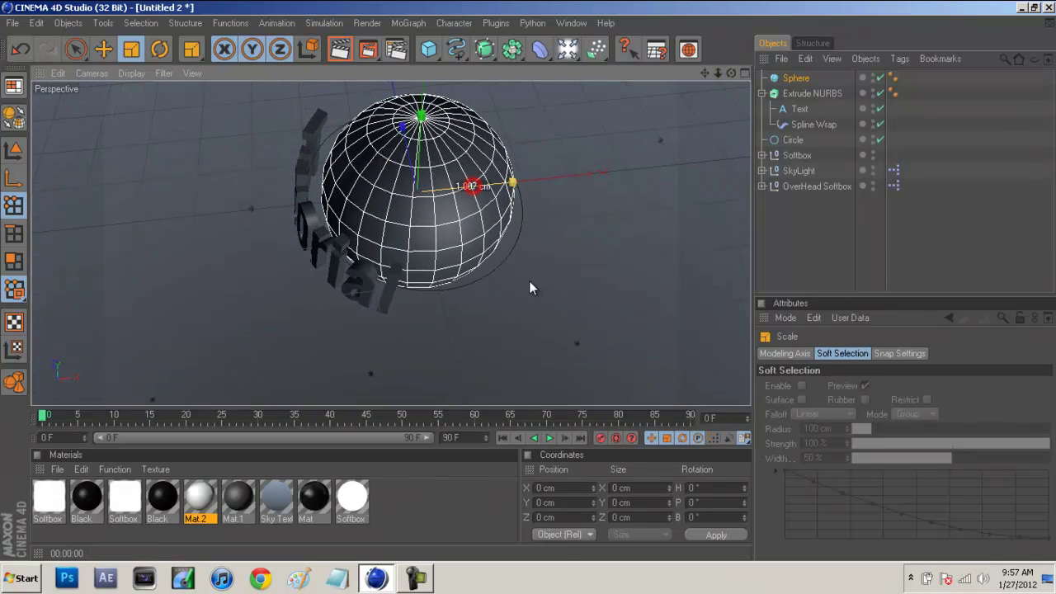
click(927, 255)
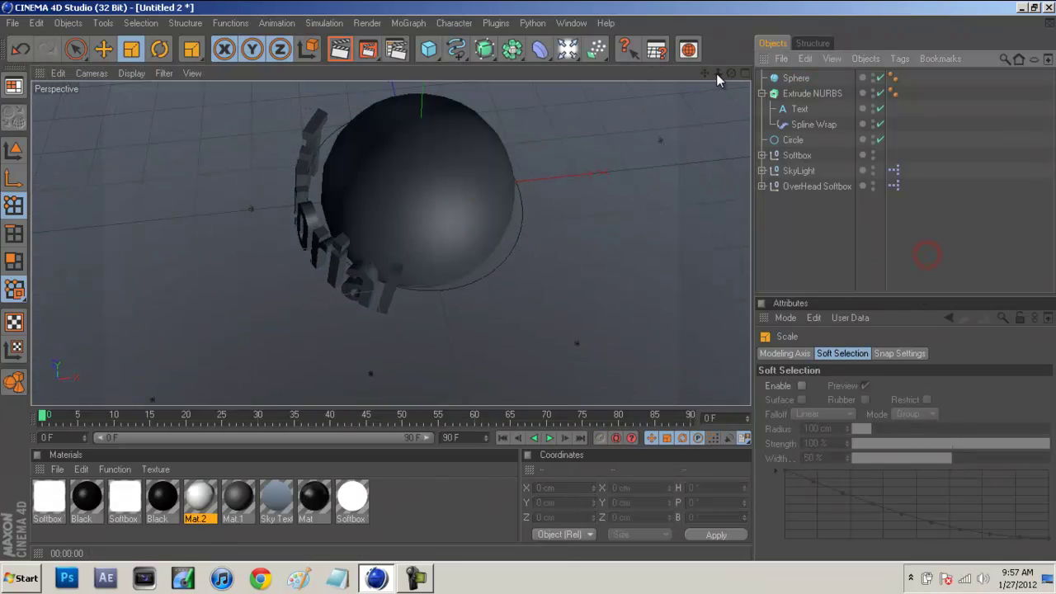
drag(718, 74, 589, 262)
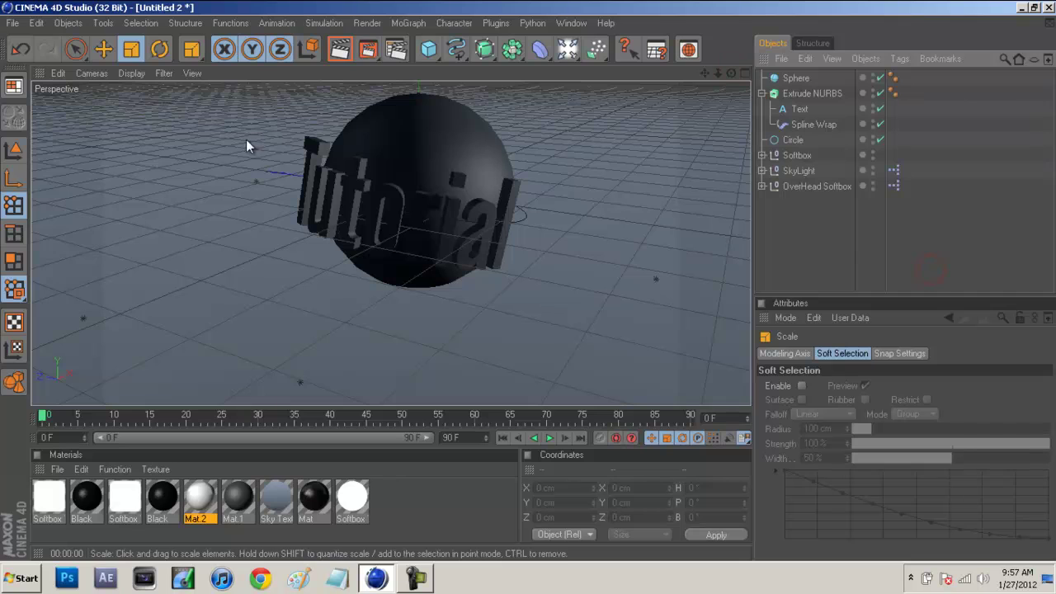
Step: Collapse the Extrude NURBS group and select the Circle
click(796, 93)
click(798, 109)
click(803, 125)
click(763, 94)
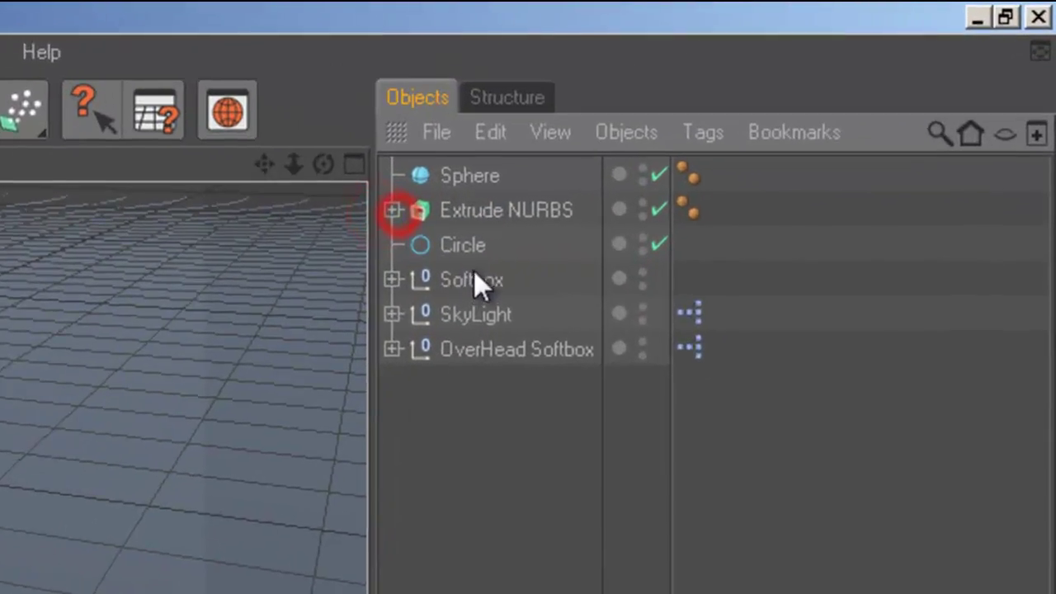
click(797, 110)
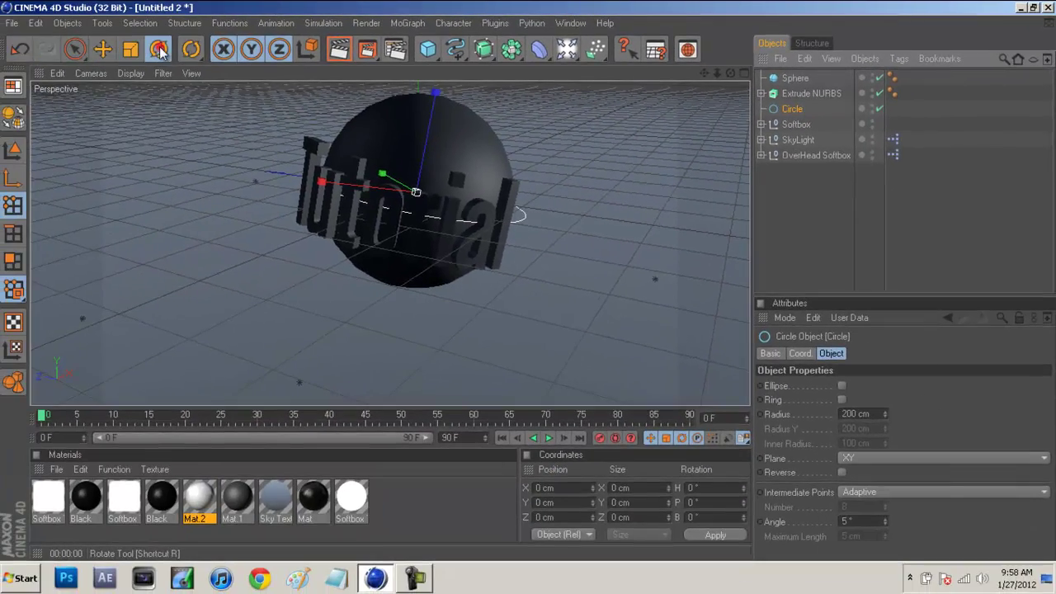
Step: Rotate the Circle across the timeline so the text circles the sphere, then play from the start
click(159, 49)
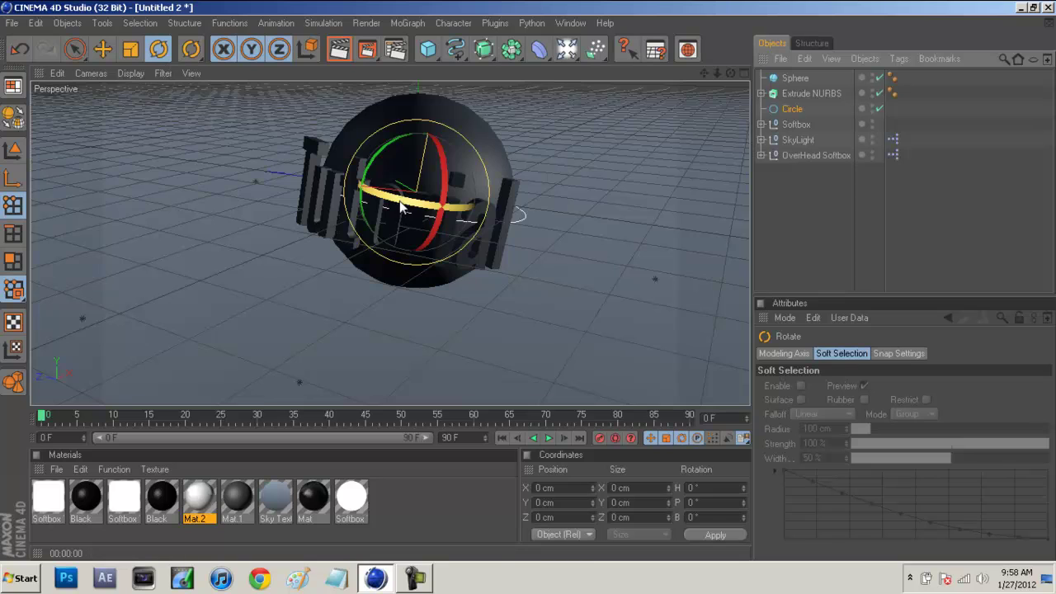
drag(402, 206, 424, 235)
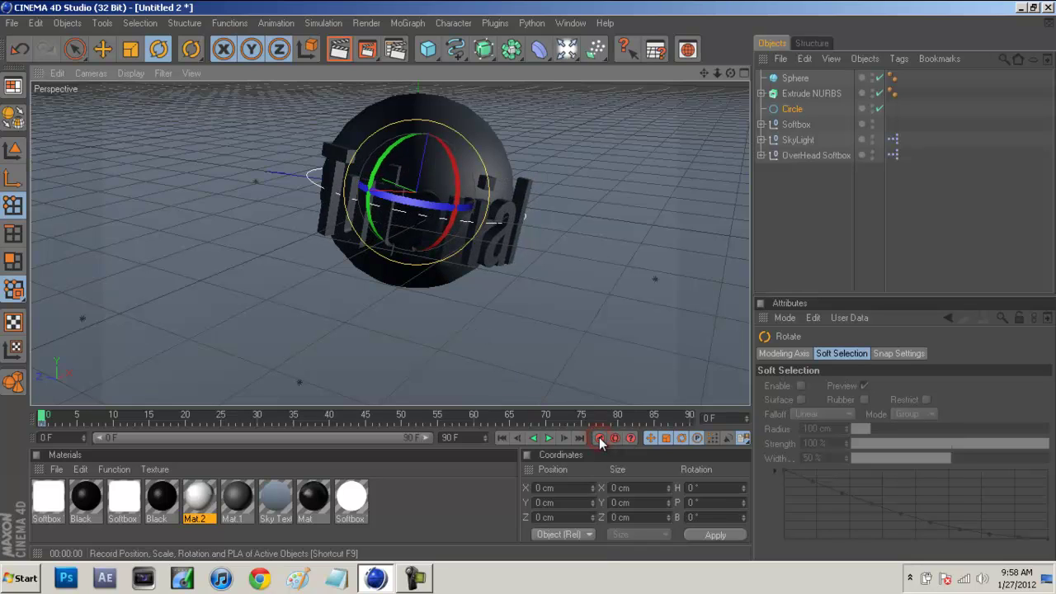
drag(45, 419, 149, 425)
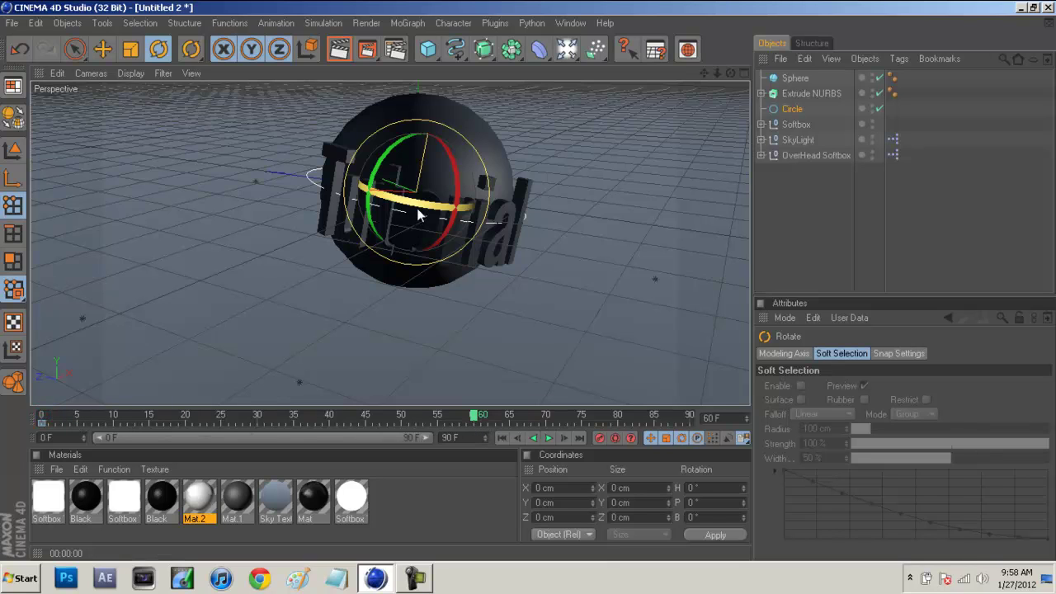
drag(460, 207, 372, 245)
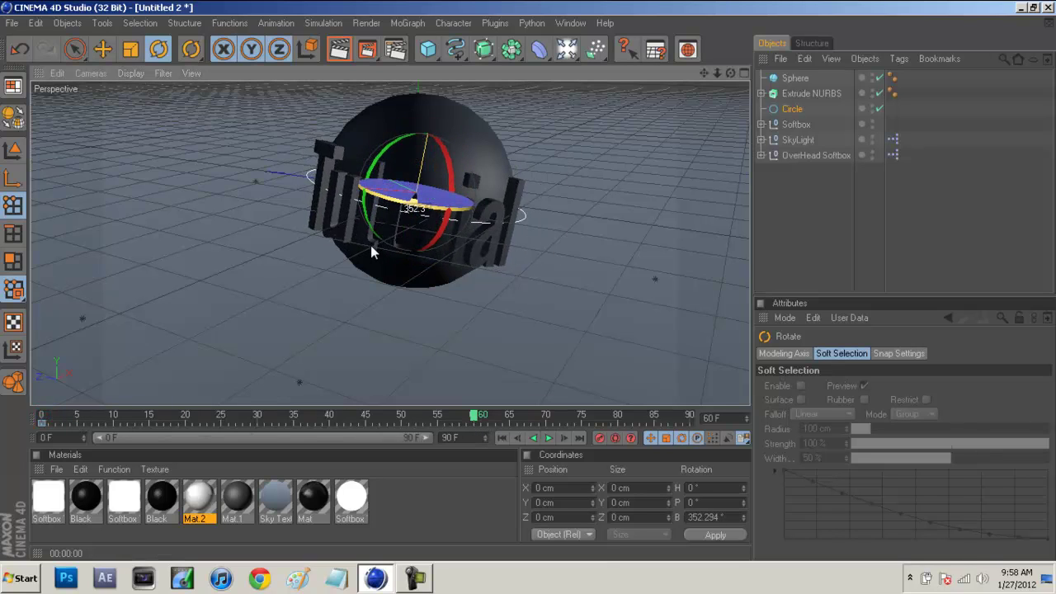
click(505, 438)
click(548, 438)
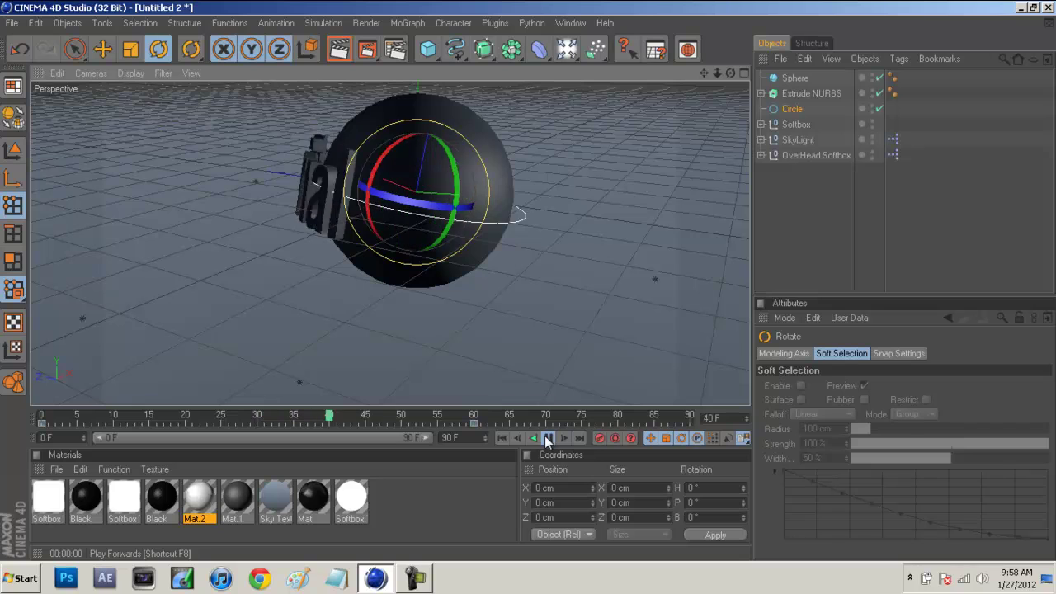
Step: Pause playback, deselect the Circle, and move the view closer to the sphere and text
click(548, 439)
click(830, 202)
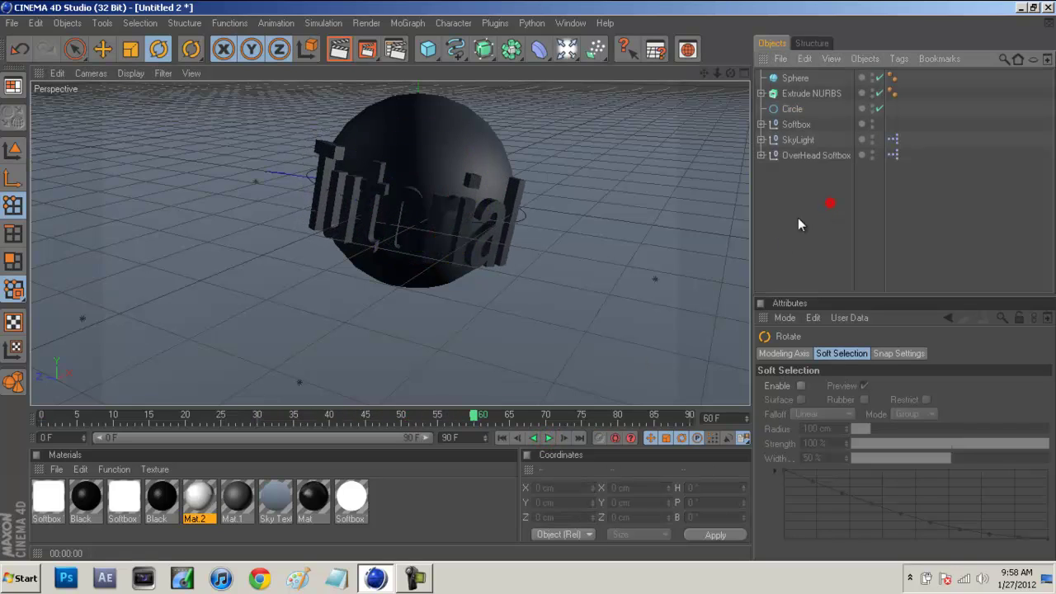
scroll(418, 260, up, 2)
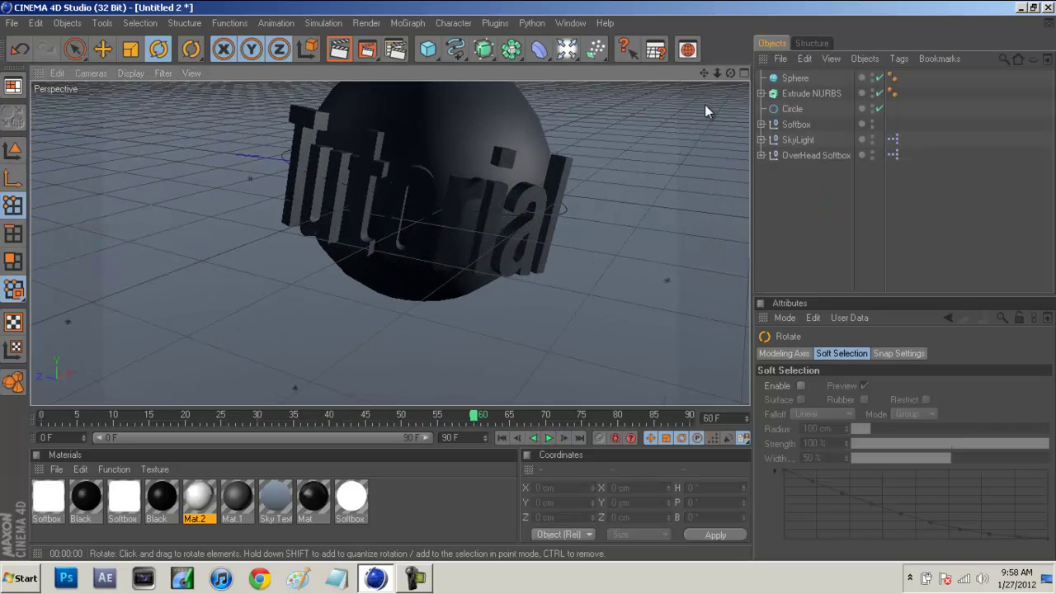
drag(717, 73, 530, 283)
drag(733, 78, 728, 88)
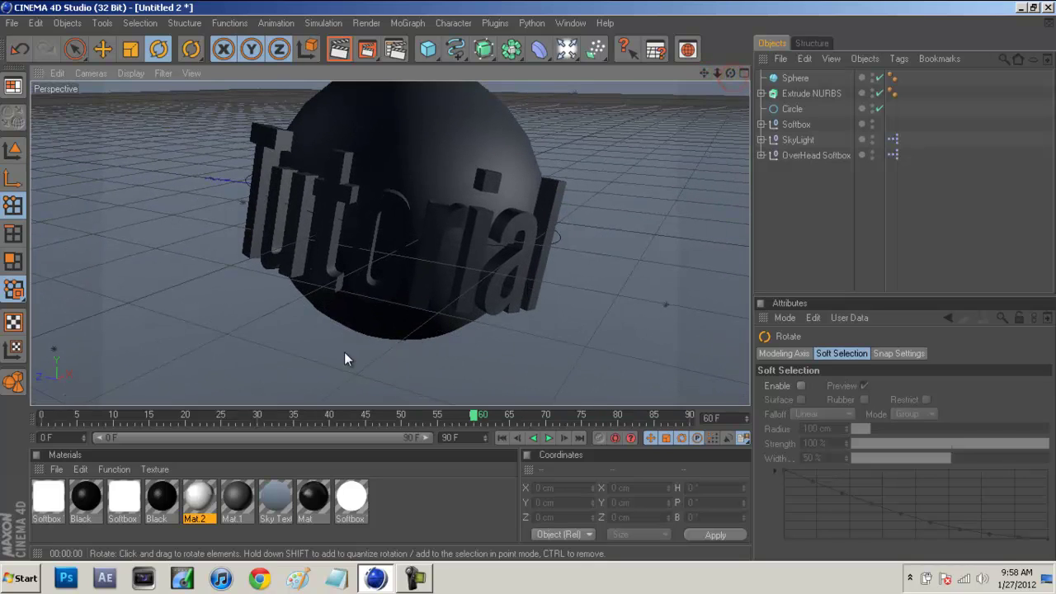
Step: Apply the white Mat.2 to the sphere and the dark Mat.1 to the 'Tutorial' text
click(415, 495)
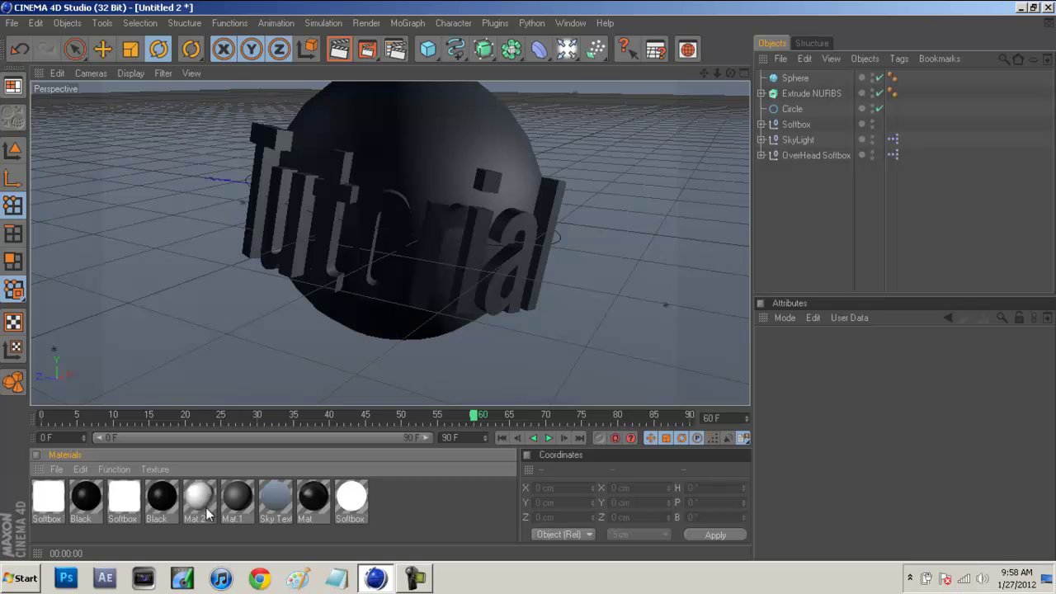
drag(202, 500, 515, 172)
drag(800, 77, 800, 78)
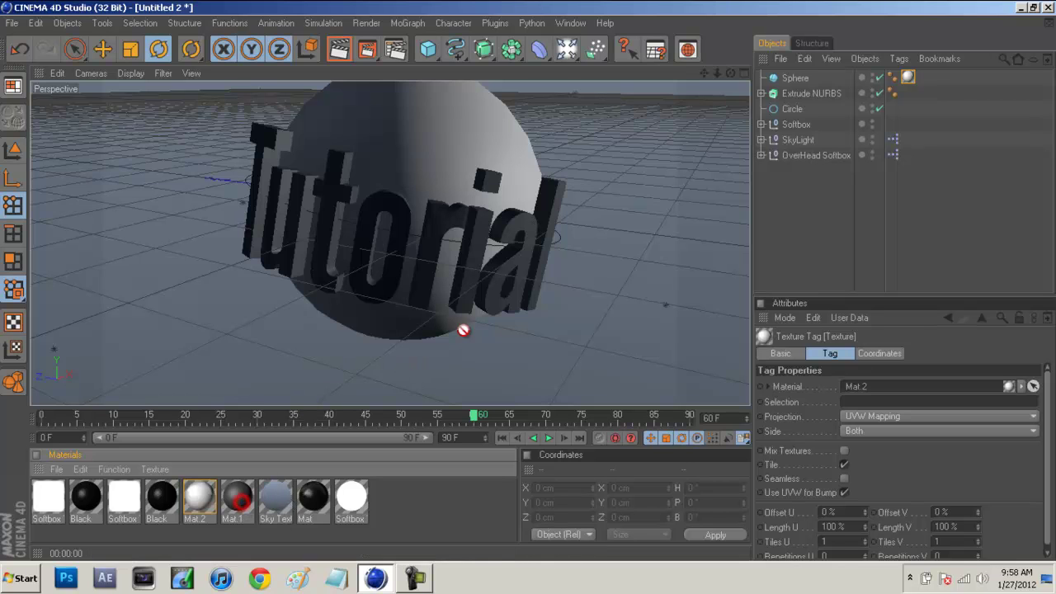
drag(406, 224, 405, 225)
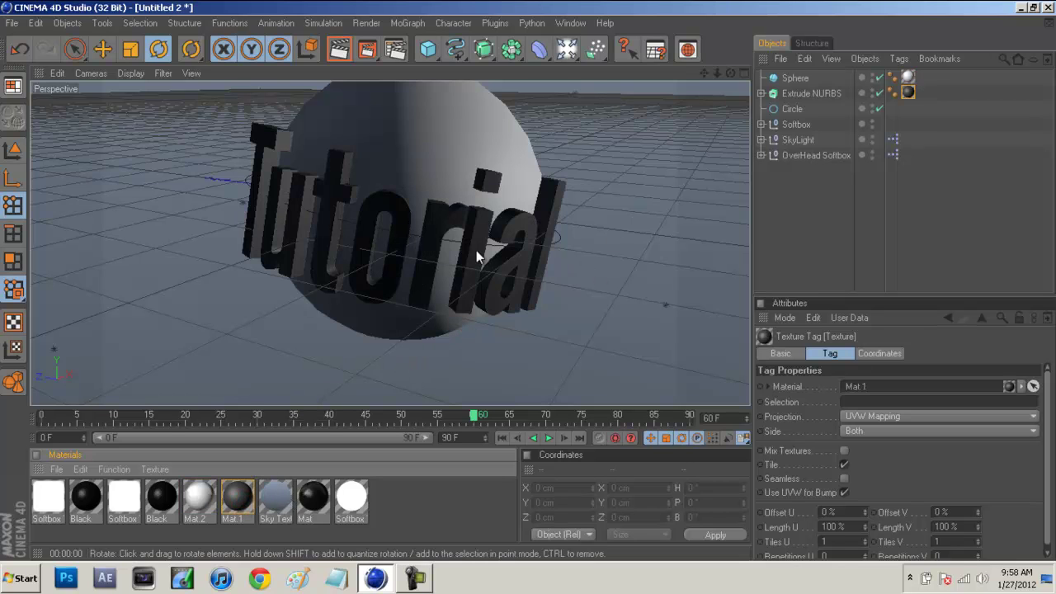
scroll(578, 218, down, 10)
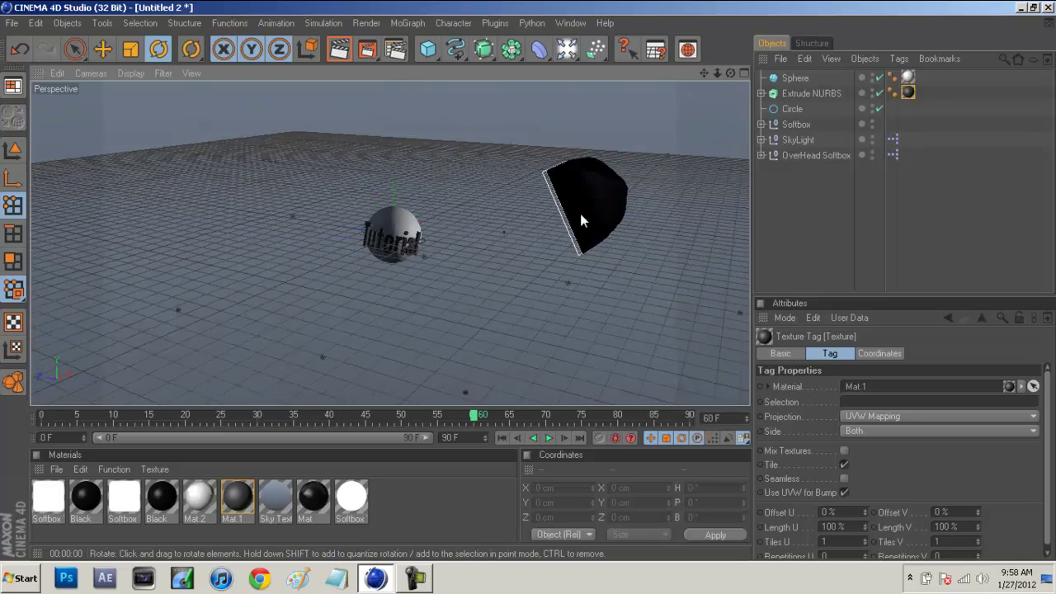
scroll(580, 214, down, 5)
alt+drag(581, 214, 618, 146)
scroll(618, 147, up, 3)
click(823, 183)
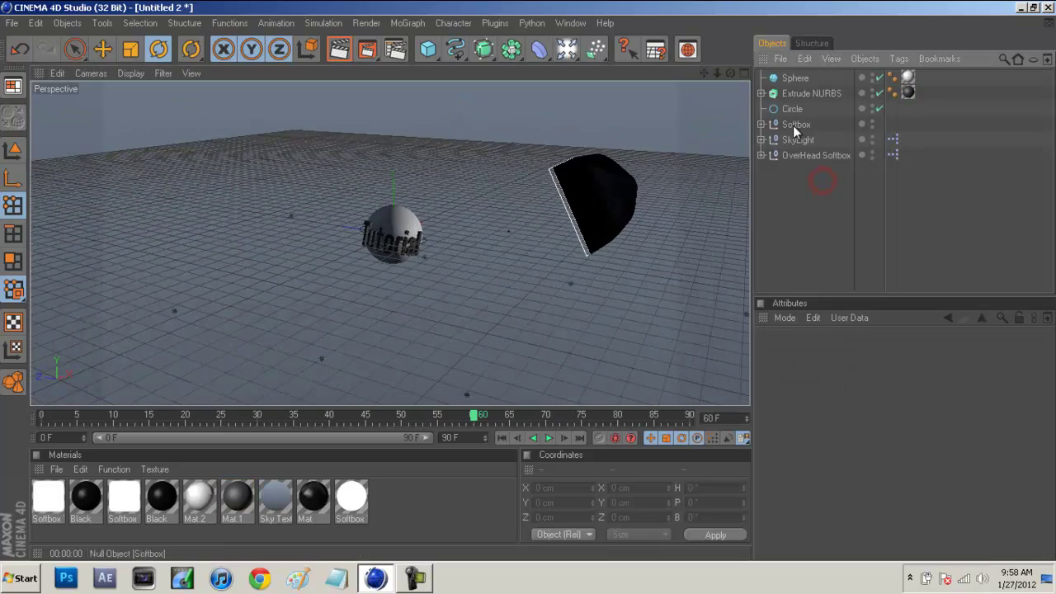
click(686, 50)
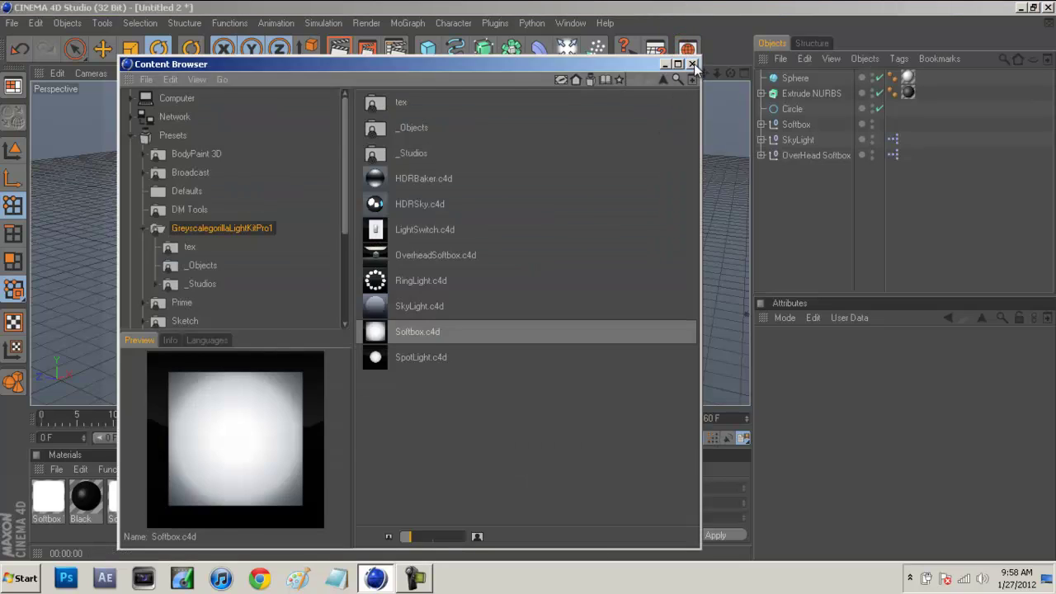
click(693, 63)
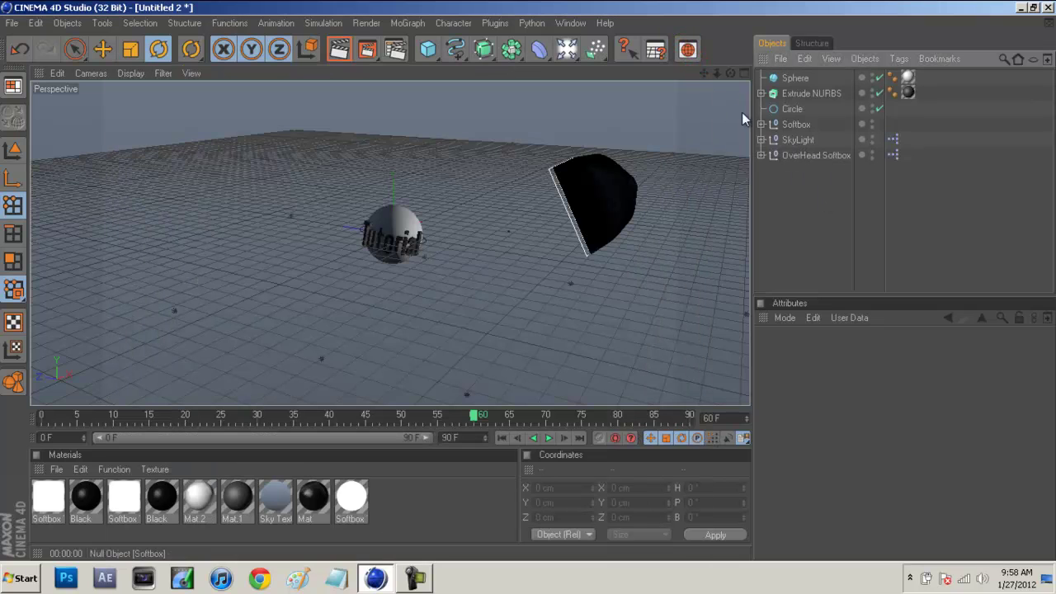
click(688, 50)
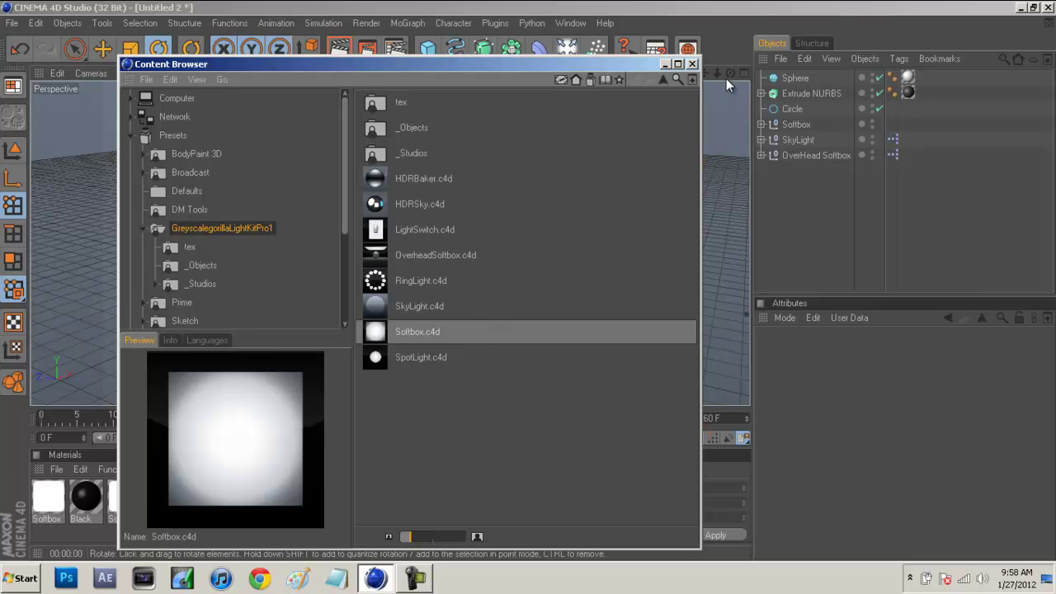
click(693, 64)
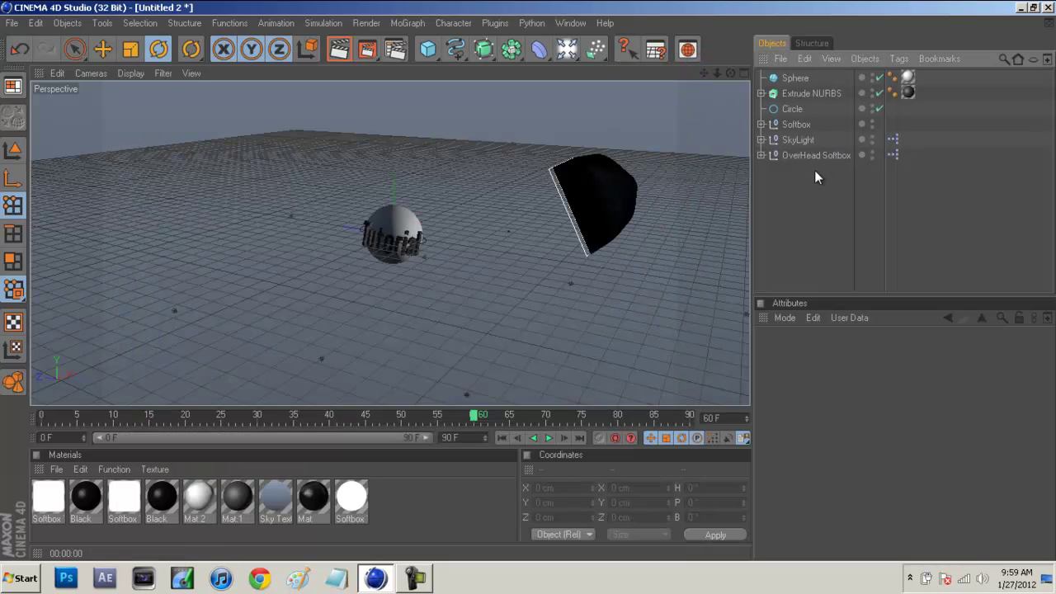
Step: Select the Softbox light and slide it toward the sphere
scroll(538, 301, down, 3)
alt+drag(538, 301, 386, 110)
scroll(387, 117, up, 3)
scroll(387, 118, up, 2)
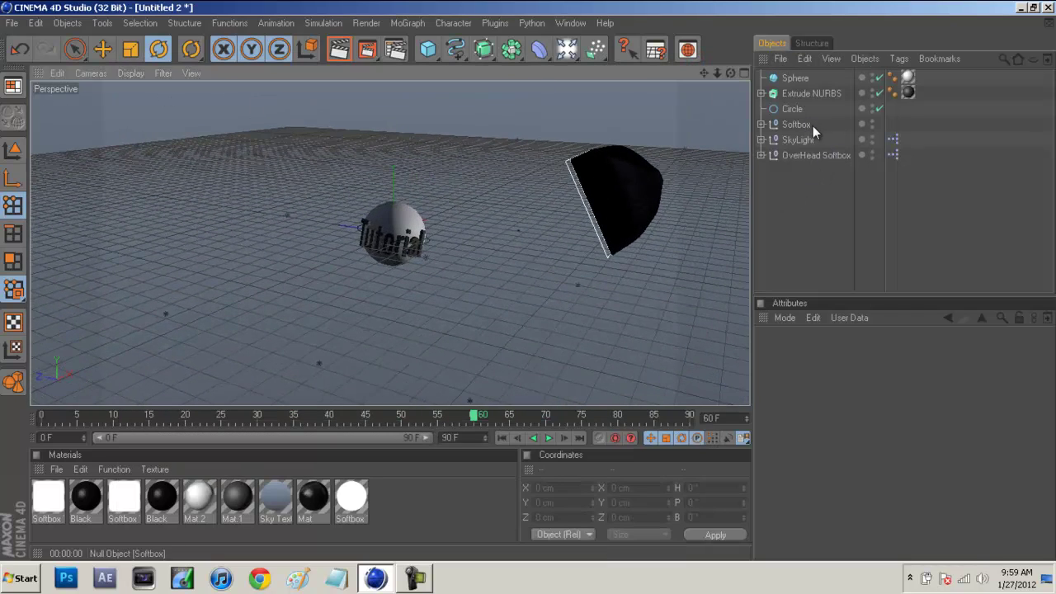
click(798, 125)
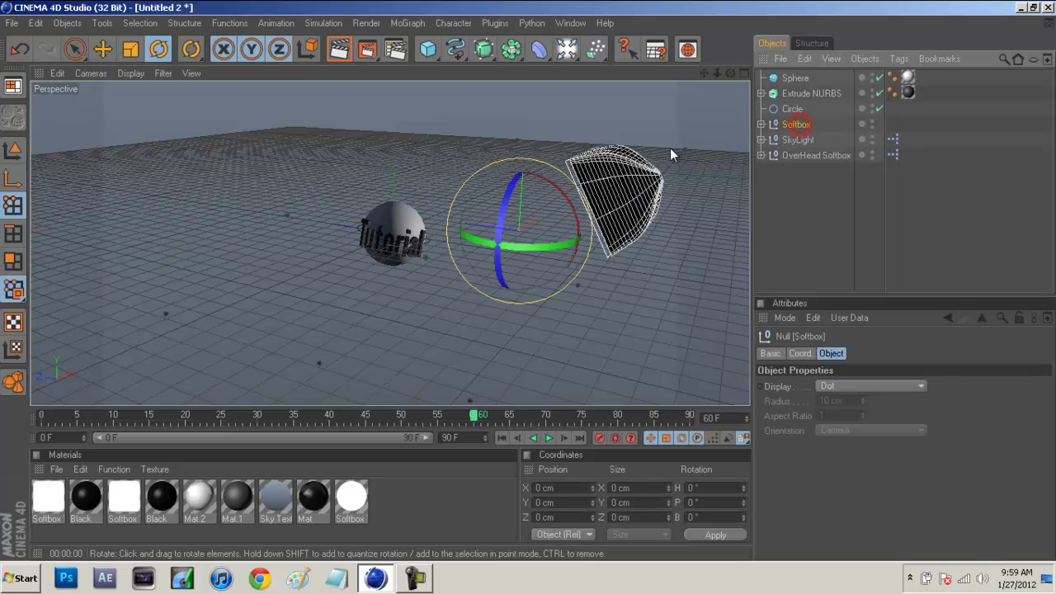
drag(554, 225, 464, 204)
click(102, 49)
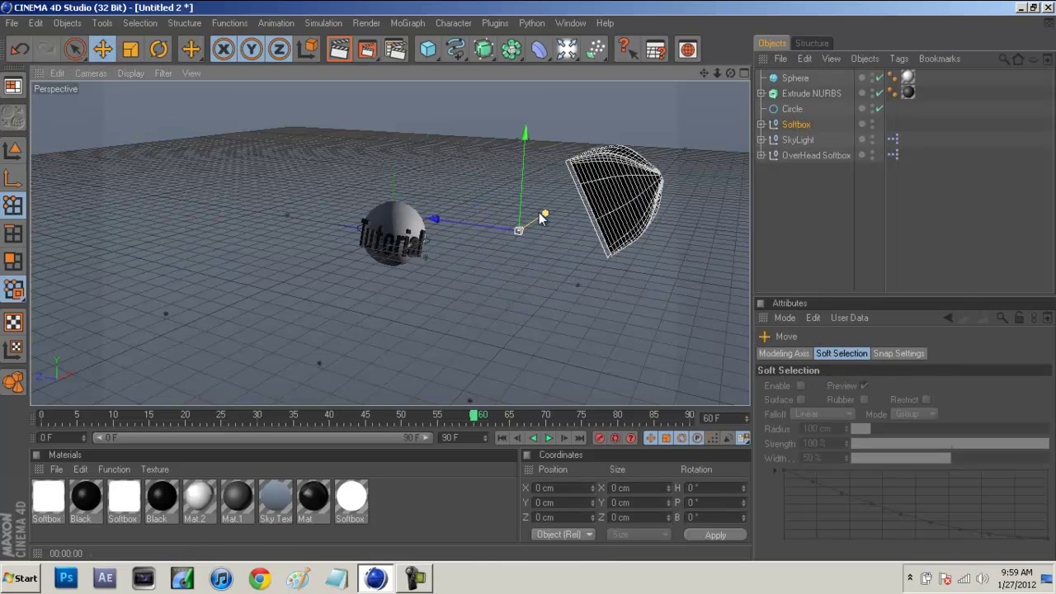
drag(542, 212, 481, 291)
Step: Try rotating the softbox to face the camera, undoing each attempt with Ctrl+Z
click(159, 49)
click(74, 48)
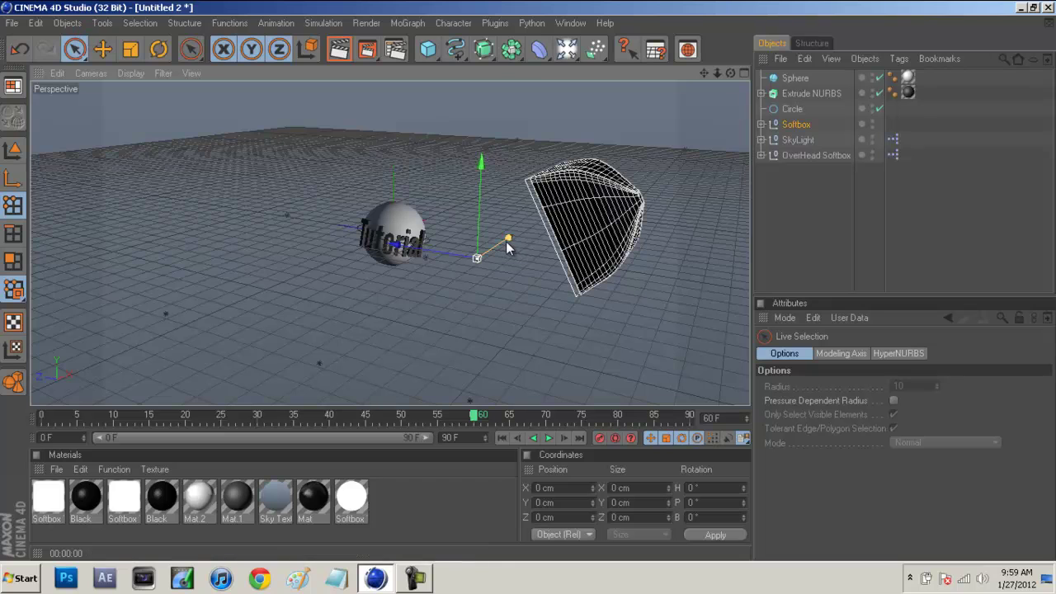
click(159, 48)
drag(463, 305, 397, 312)
click(103, 49)
key(ctrl+z)
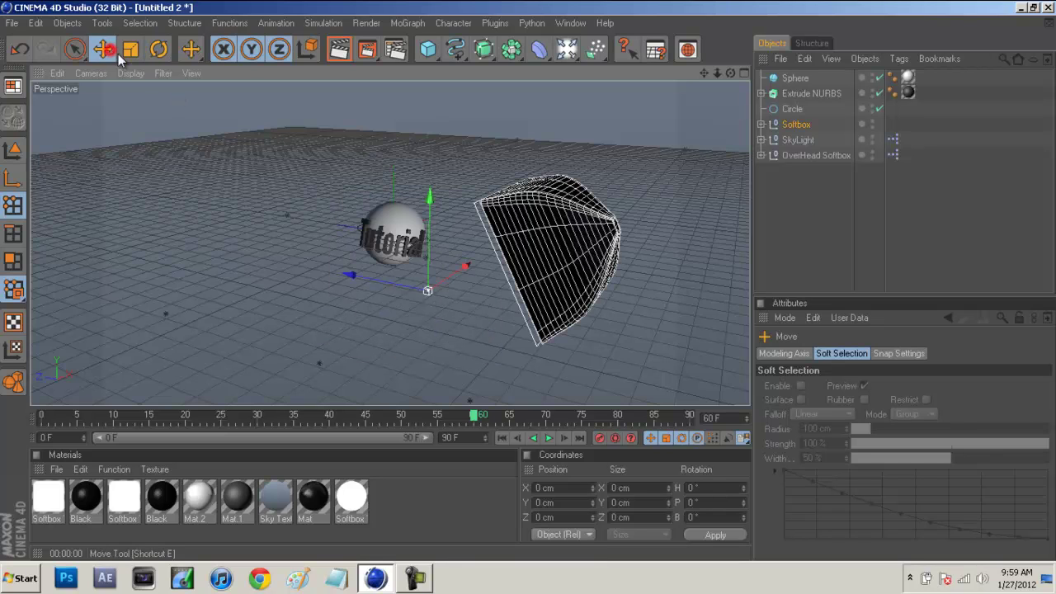
click(159, 48)
drag(475, 301, 518, 347)
key(ctrl+z)
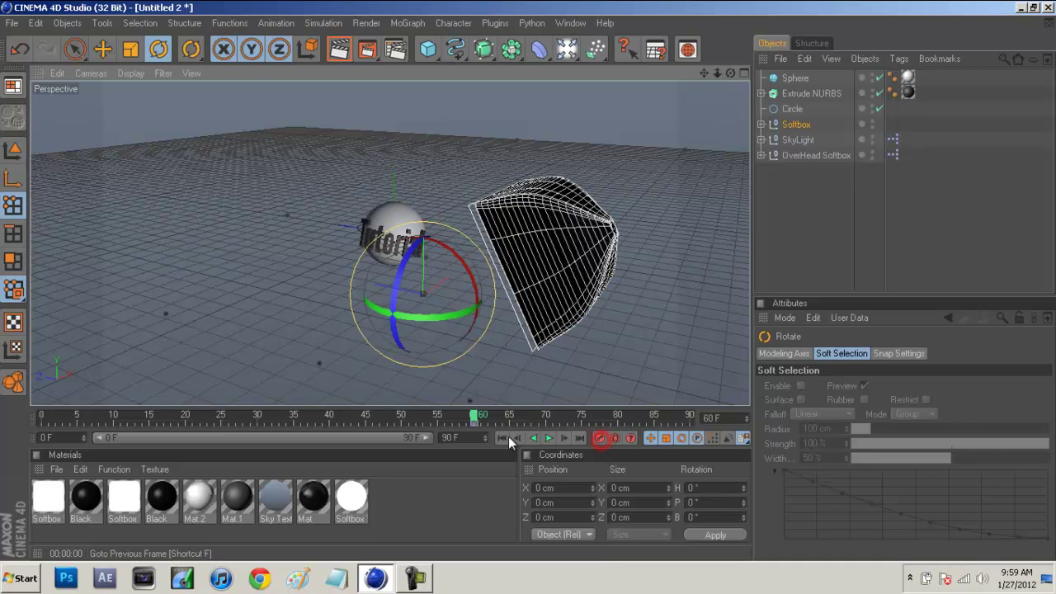
Step: At the first frame, tilt the softbox slightly toward the camera
click(500, 436)
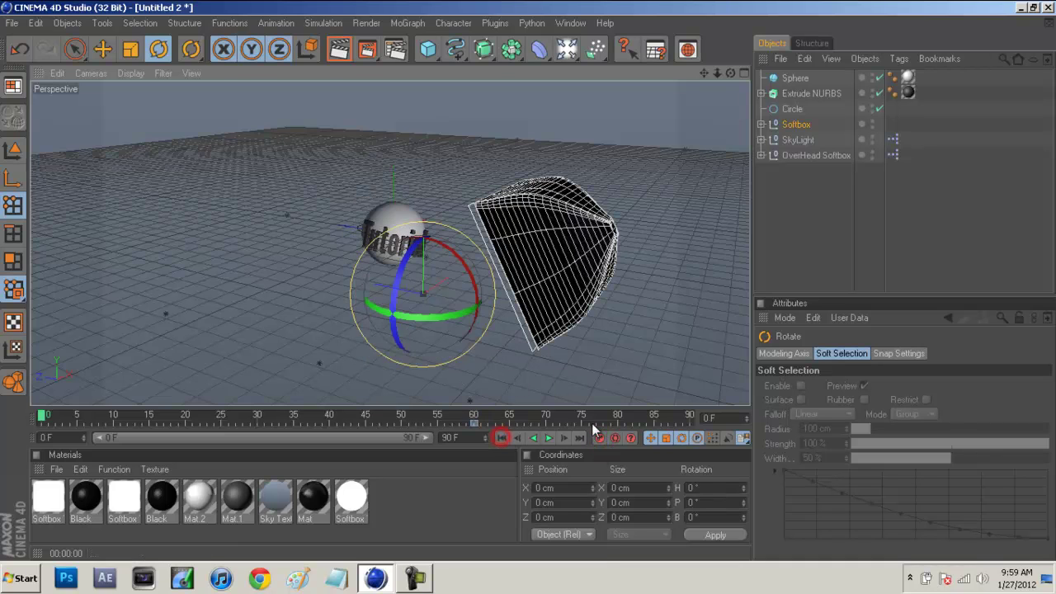
drag(472, 325, 463, 359)
click(599, 437)
drag(435, 325, 407, 331)
Step: Undo the last softbox tilt, reframe the sphere and 'Tutorial' text, and render the active view
key(ctrl+z)
scroll(437, 232, up, 10)
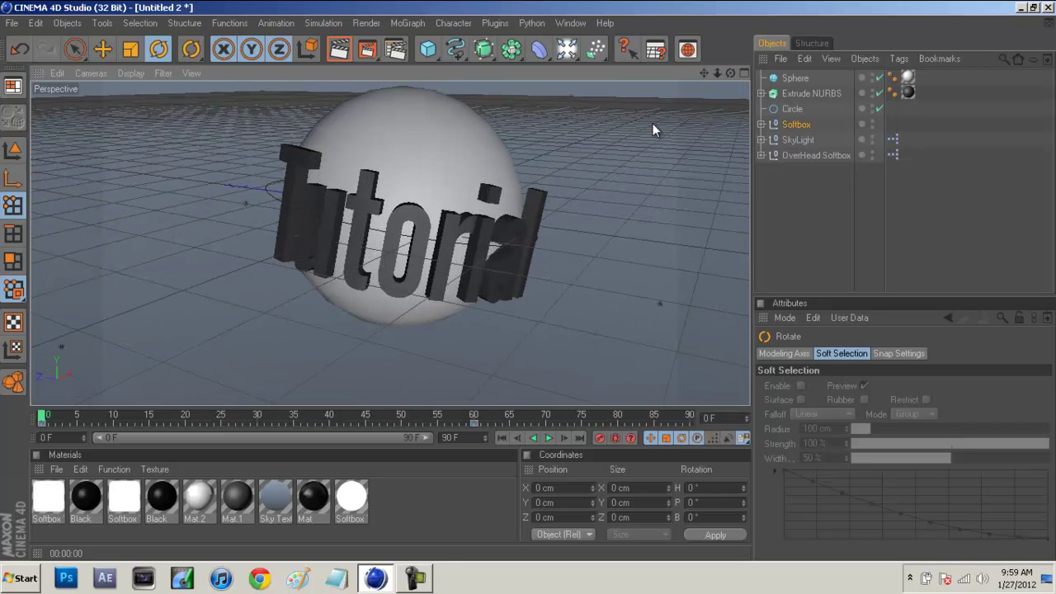
middle_drag(528, 288, 528, 288)
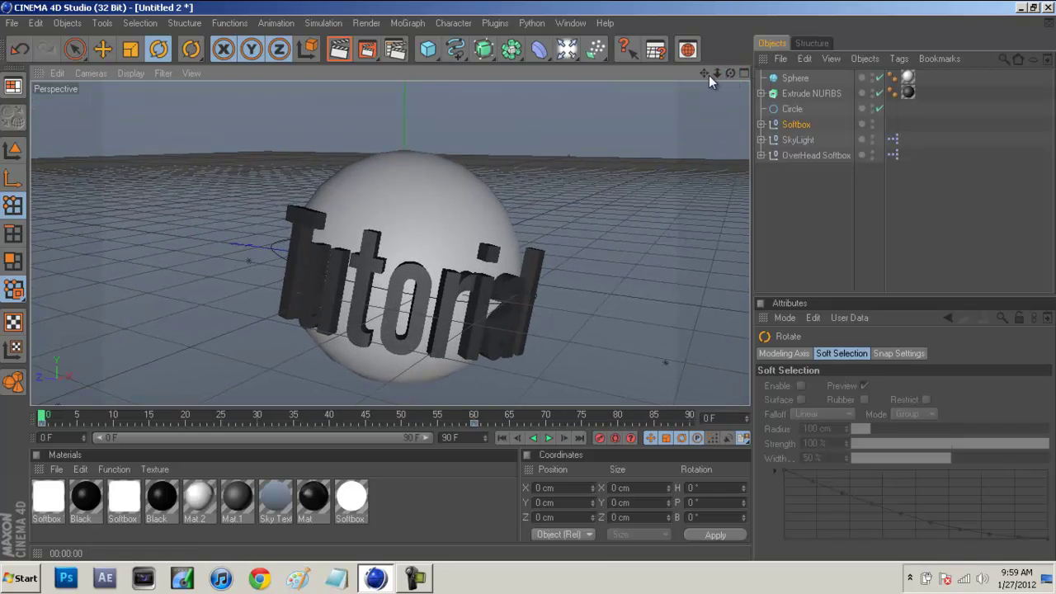
drag(703, 73, 318, 15)
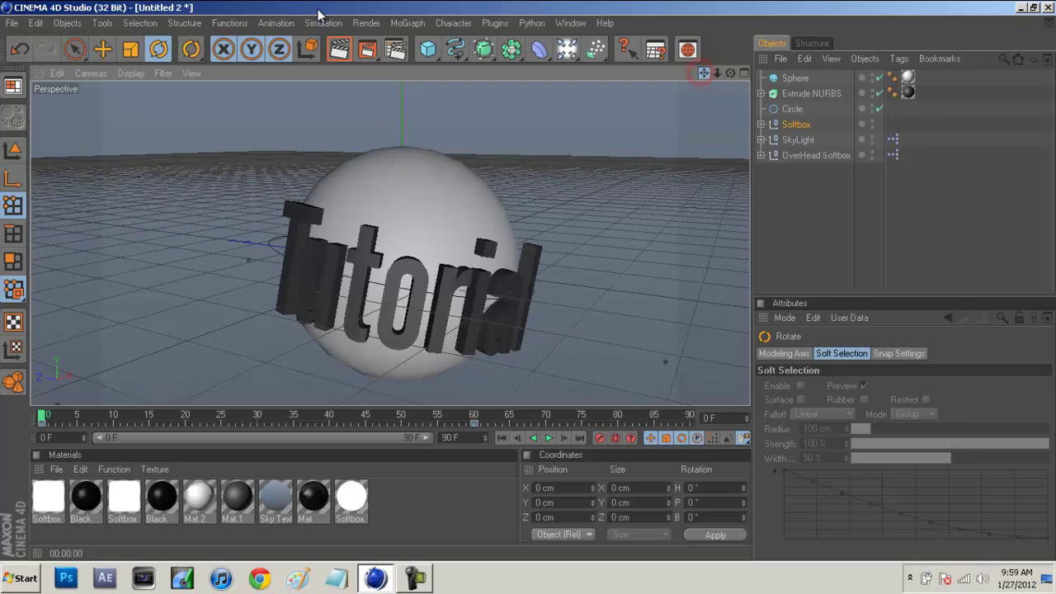
click(825, 93)
alt+drag(528, 280, 535, 286)
click(344, 50)
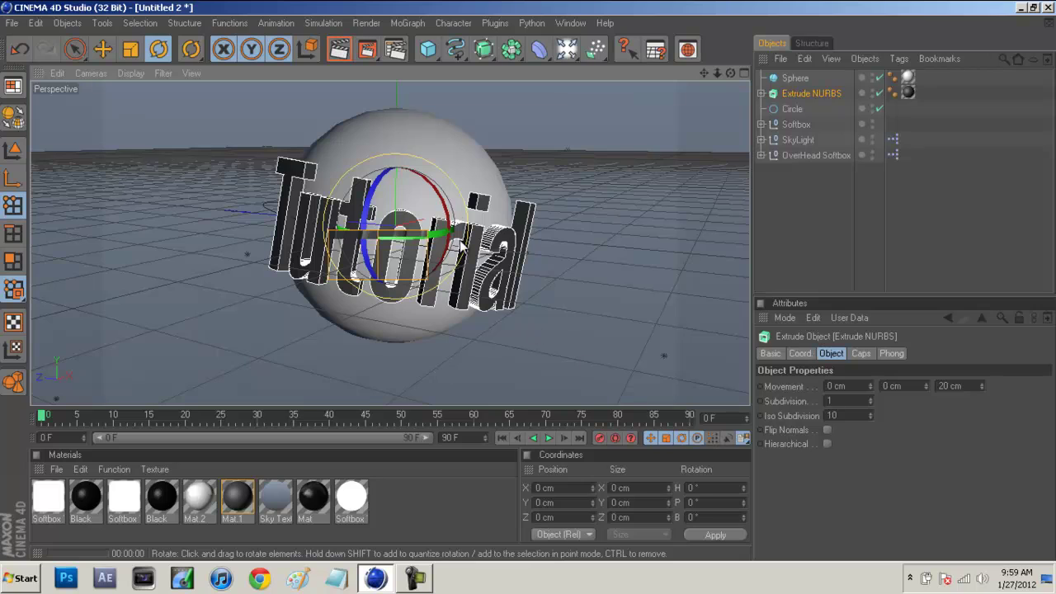